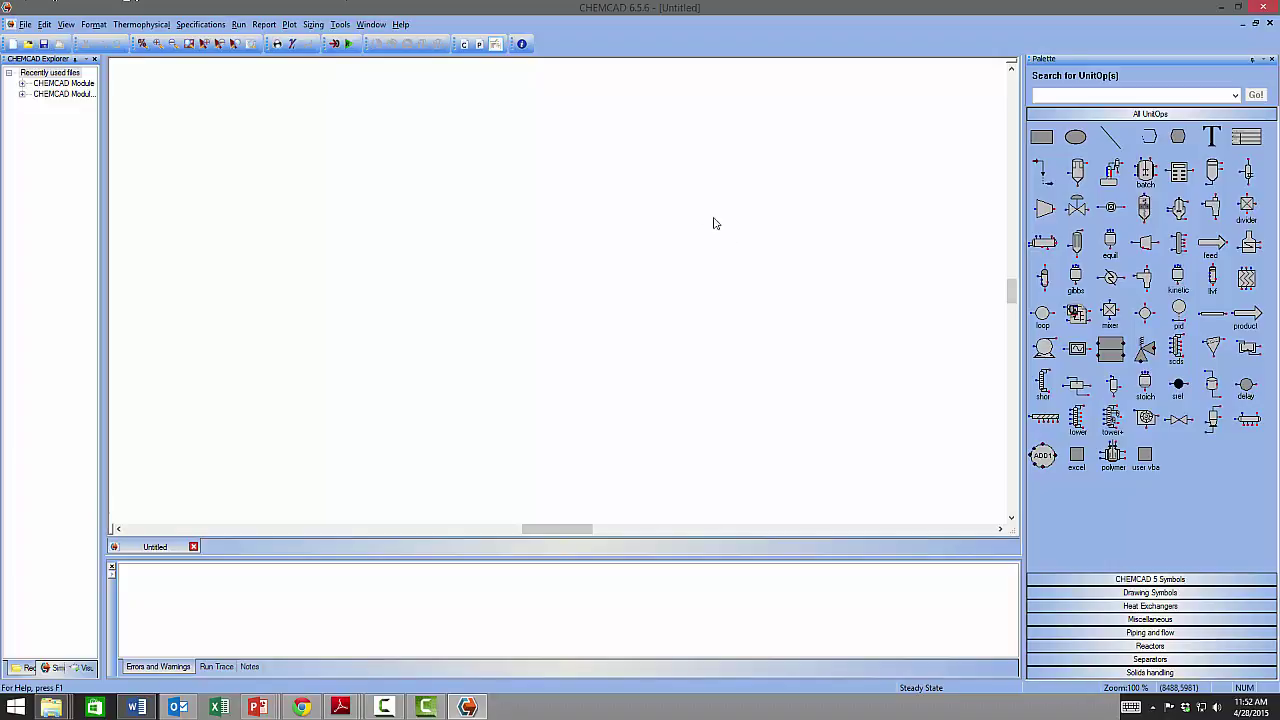
Step: Save the untitled simulation in My Simulations as "CHEMCAD Module 1 CR vol Ex 51.cc6"
left_click(25, 24)
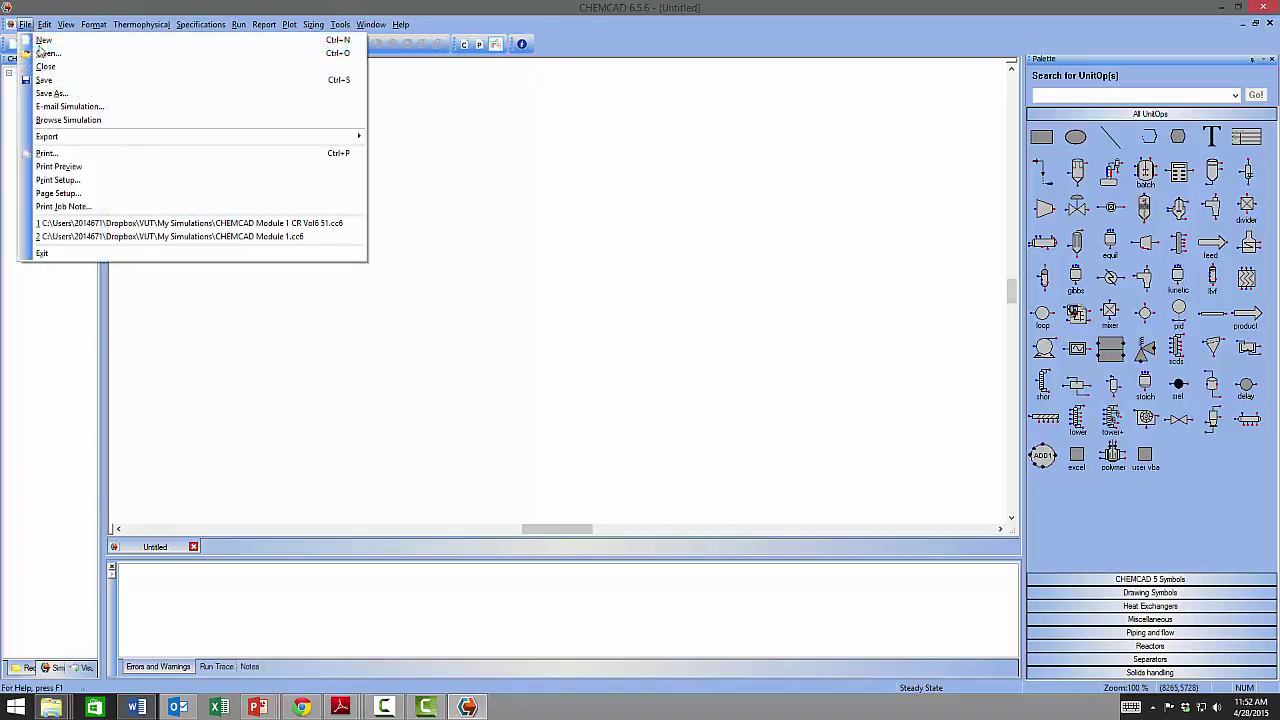
left_click(56, 93)
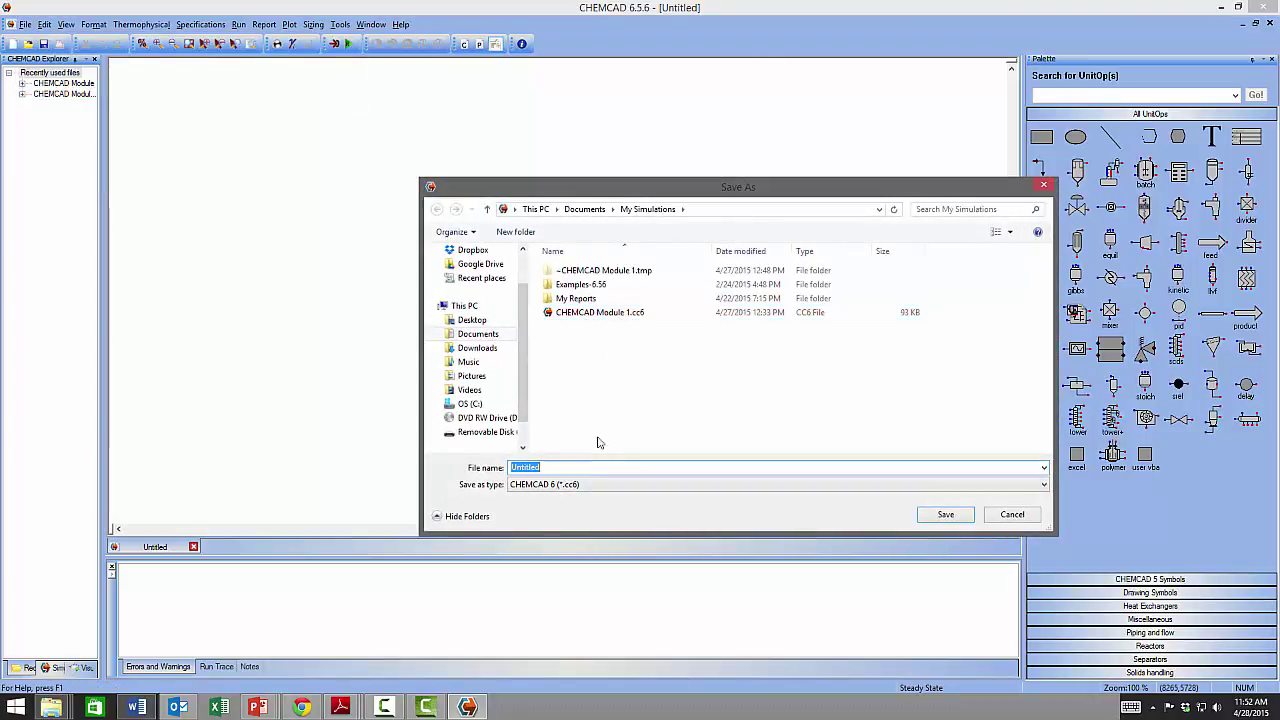
left_click(590, 314)
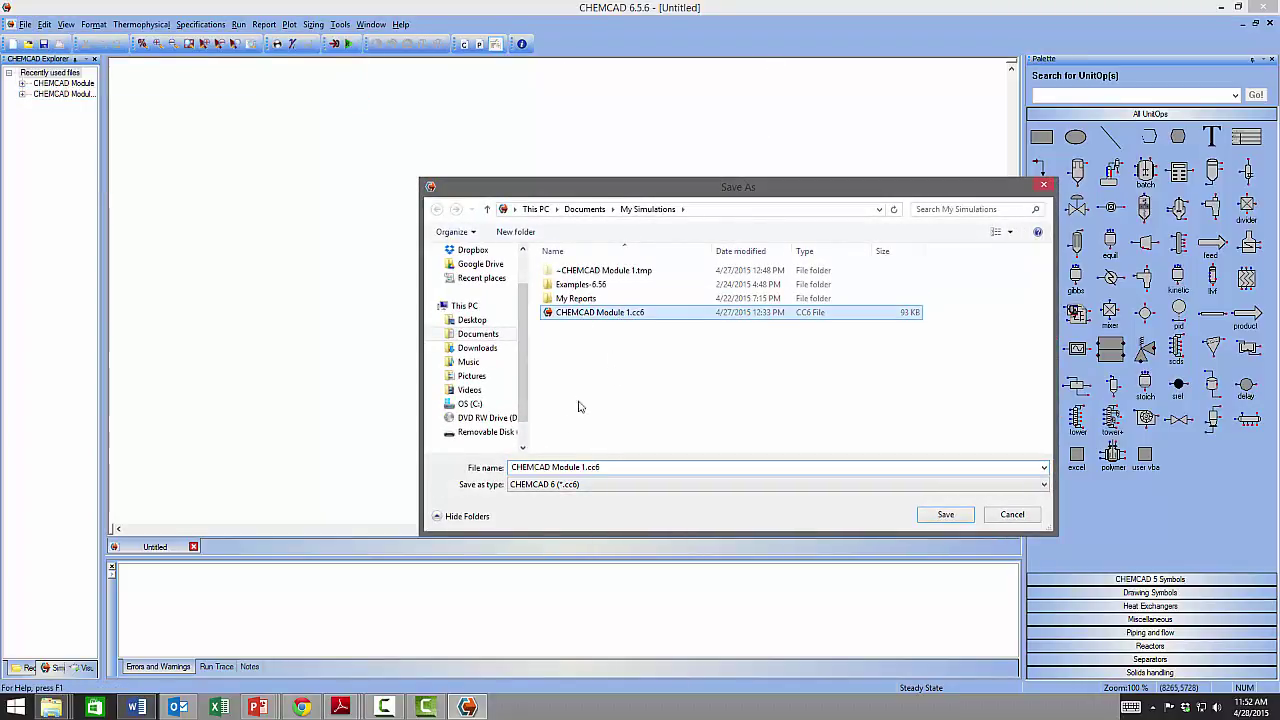
left_click(586, 467)
left_click(583, 467)
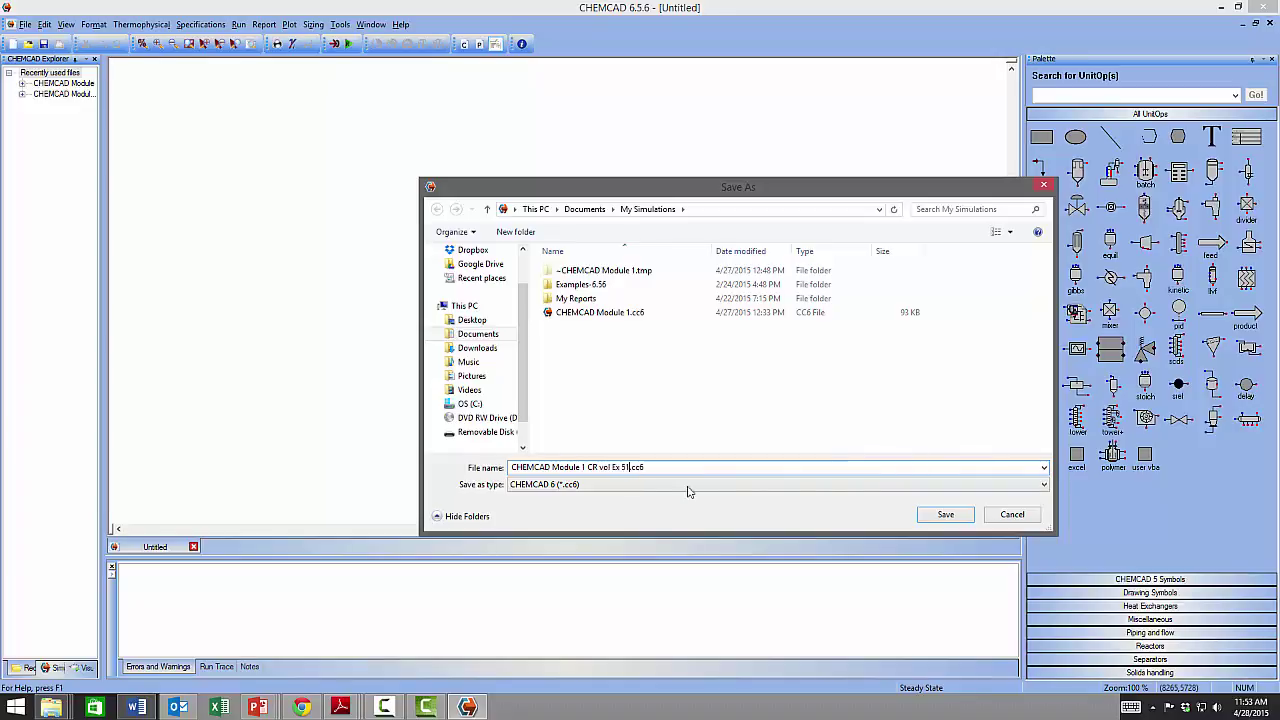
left_click(955, 515)
left_click(957, 517)
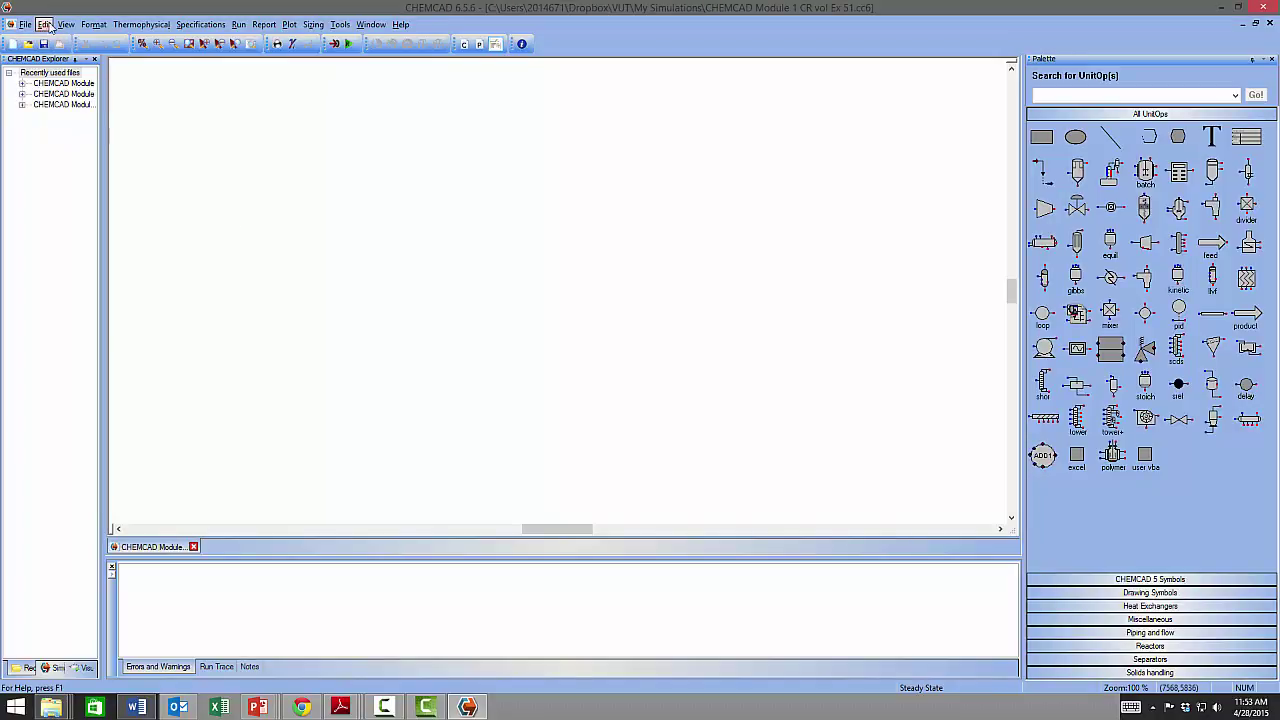
Step: Open the engineering unit selection and apply the Common SI unit set
left_click(93, 24)
left_click(101, 41)
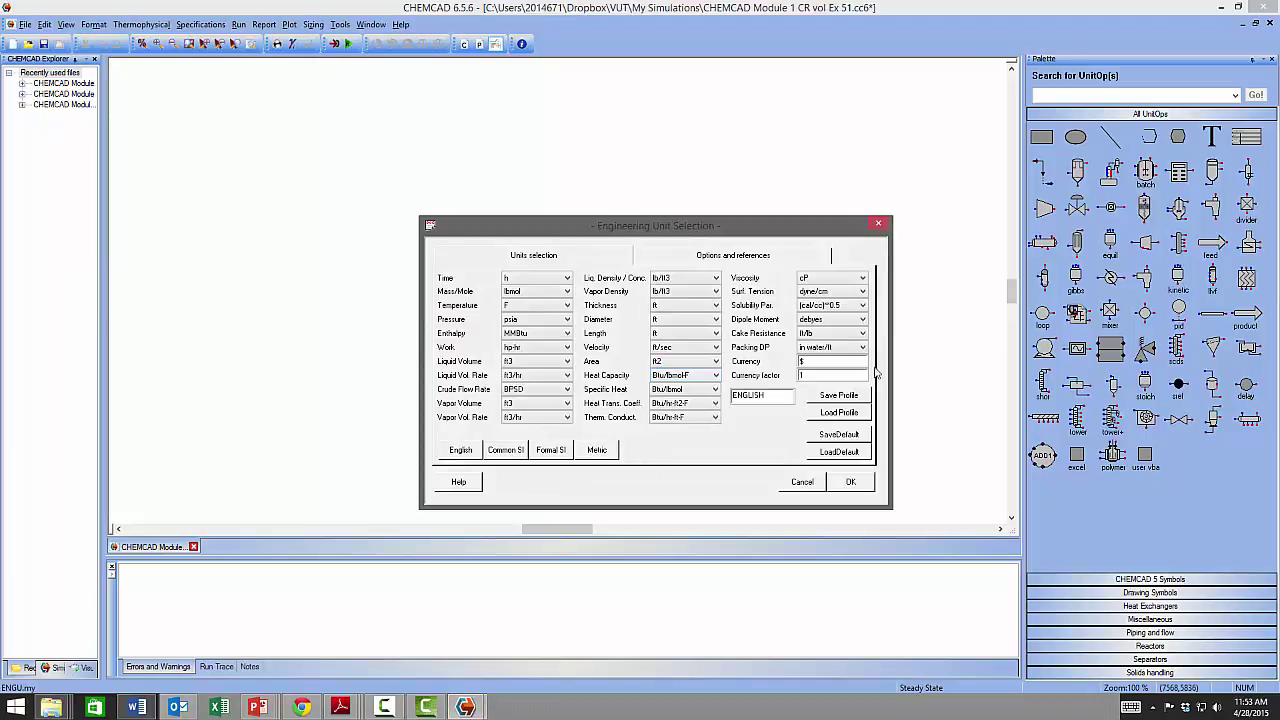
left_click(506, 450)
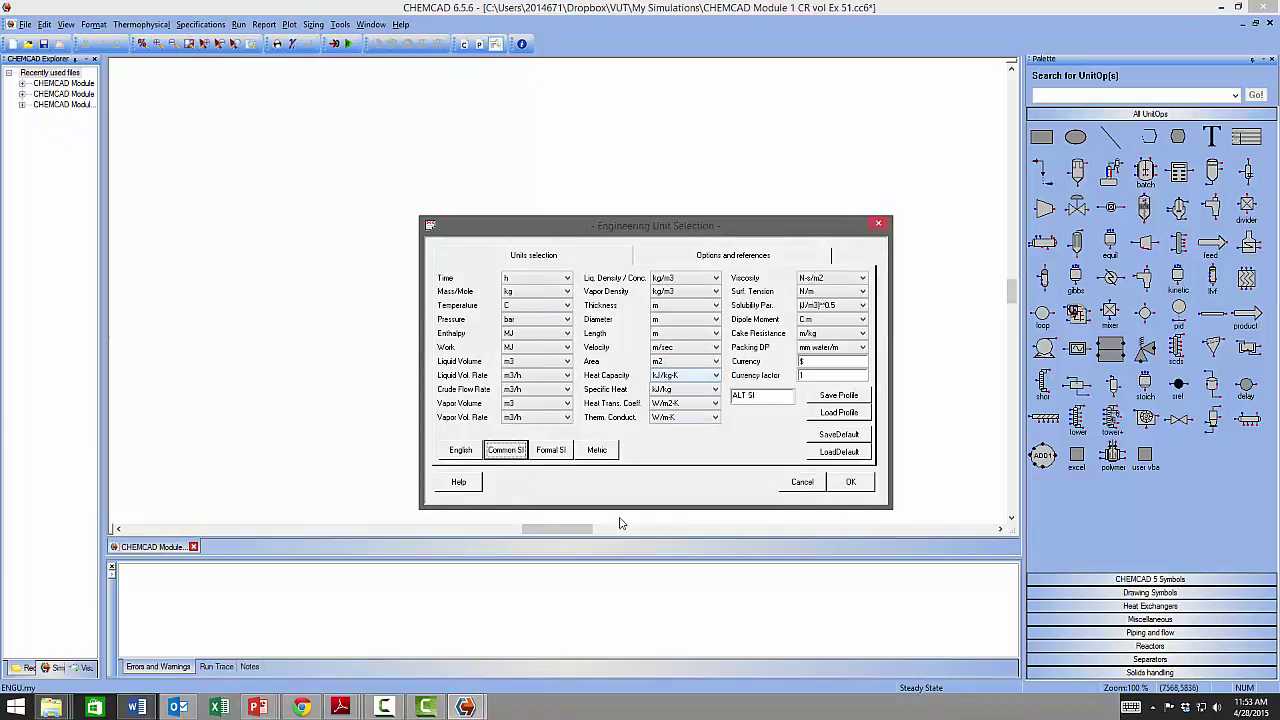
Step: Load the saved VUT unit profile into the engineering unit selection
left_click(840, 414)
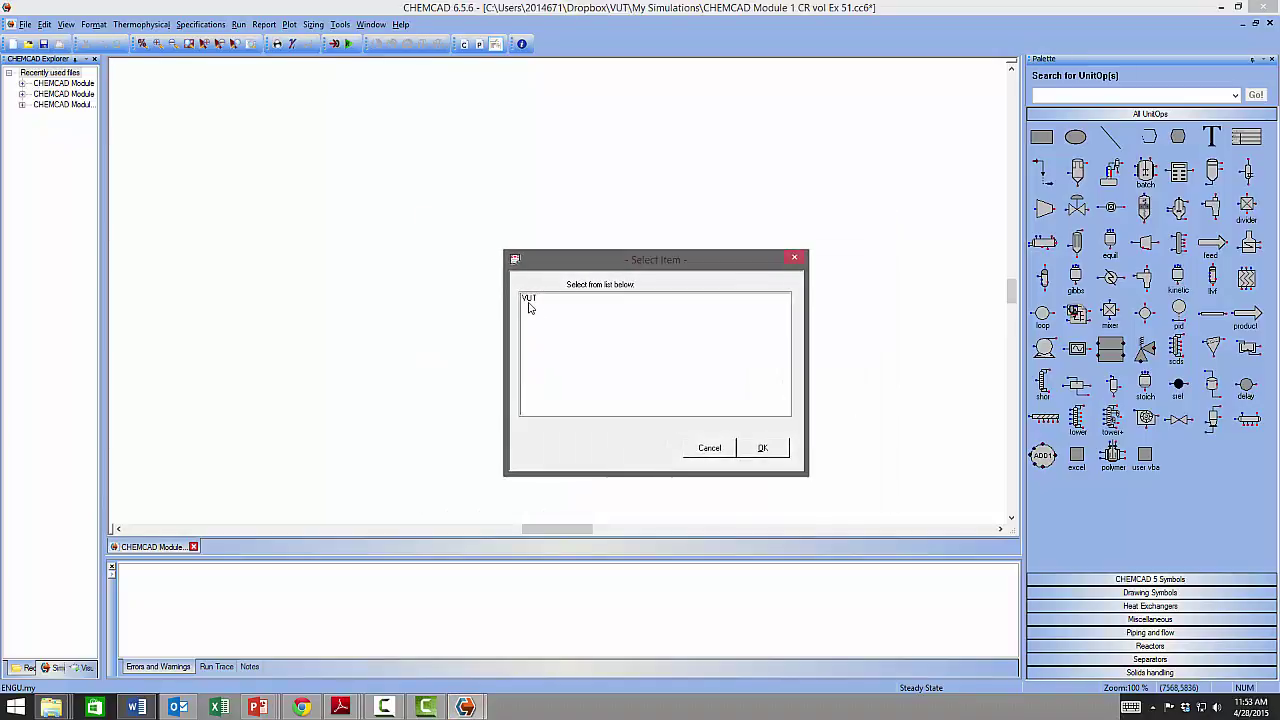
left_click(528, 299)
left_click(766, 449)
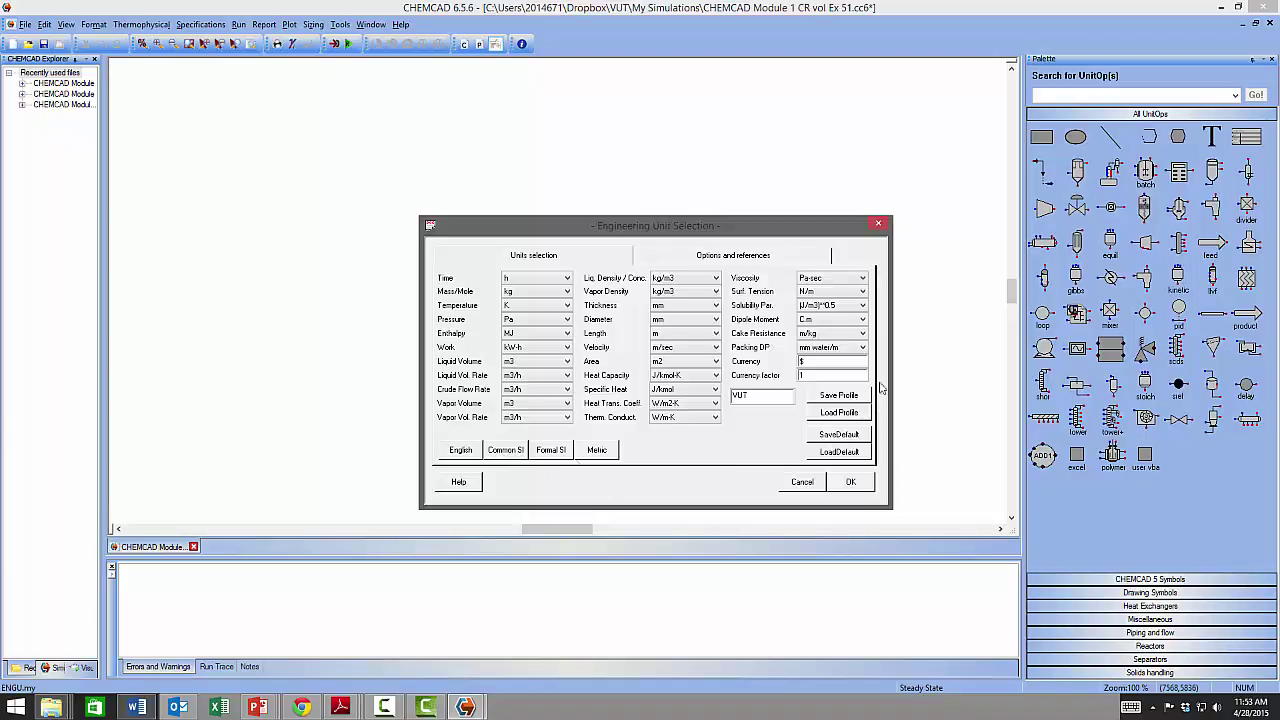
Step: Apply Common SI units with thickness and diameter in mm, and accept the engineering unit selection
left_click(509, 451)
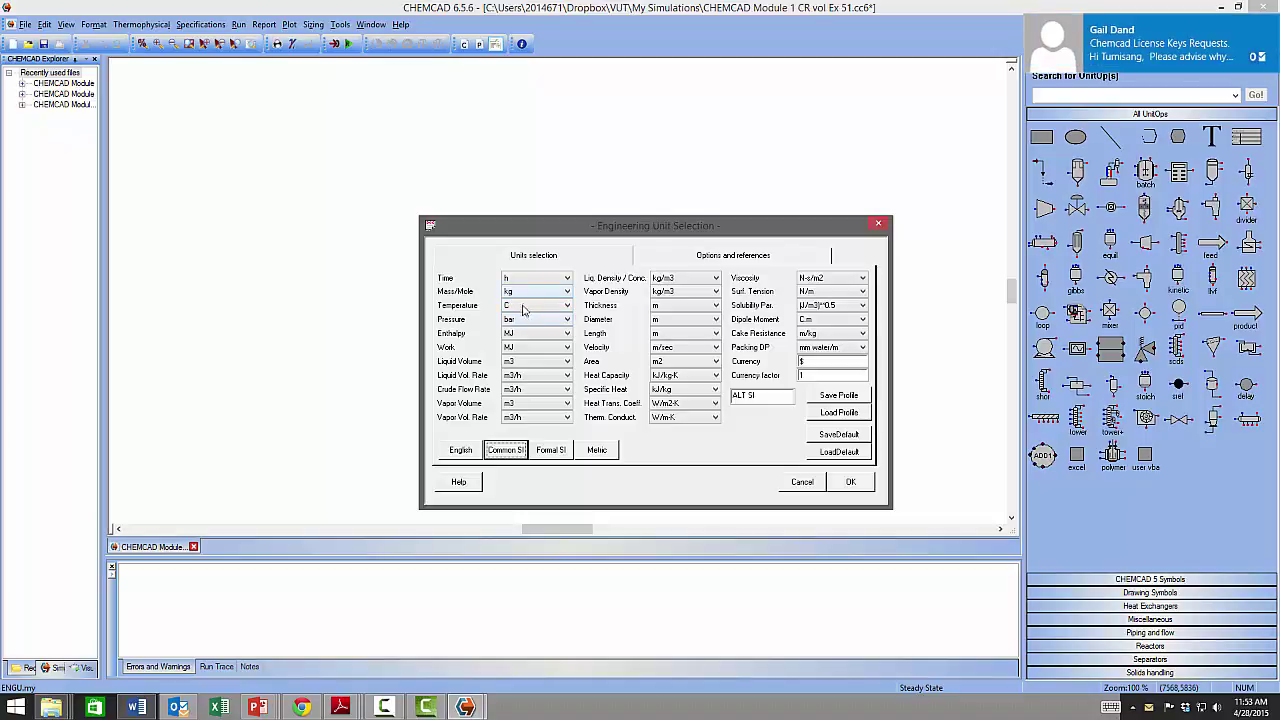
left_click(690, 314)
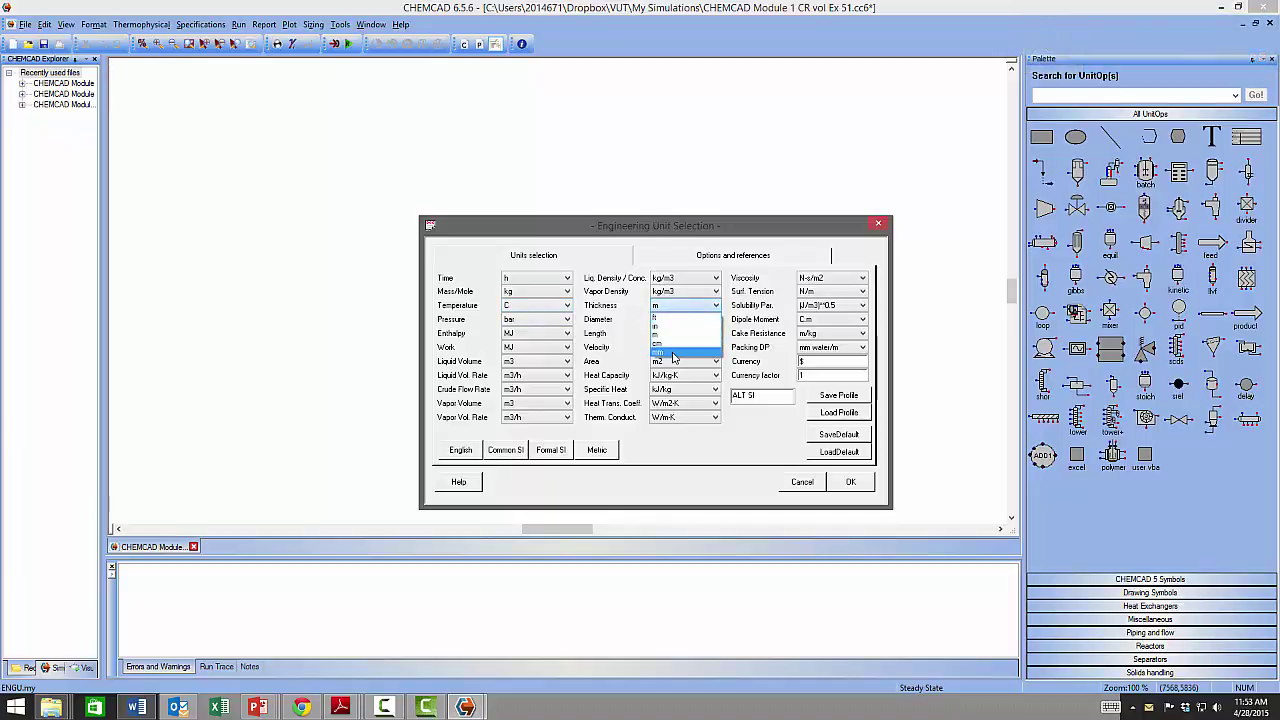
left_click(696, 320)
left_click(696, 320)
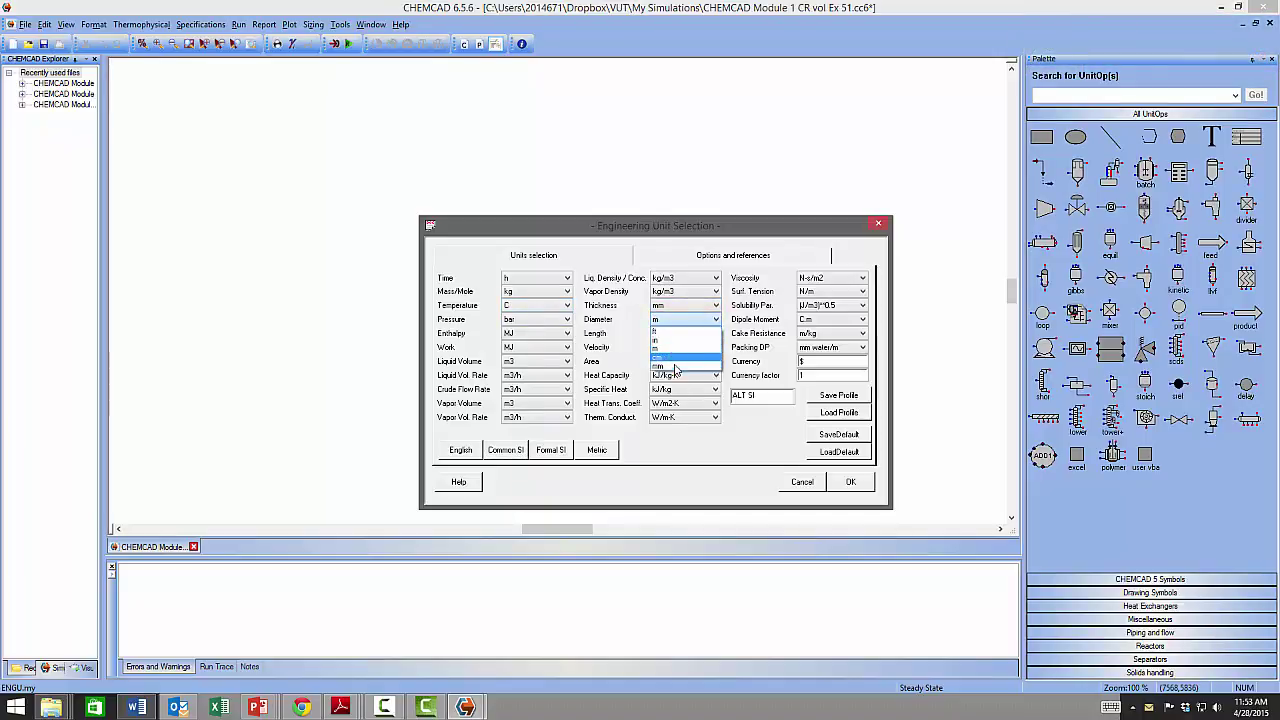
left_click(676, 368)
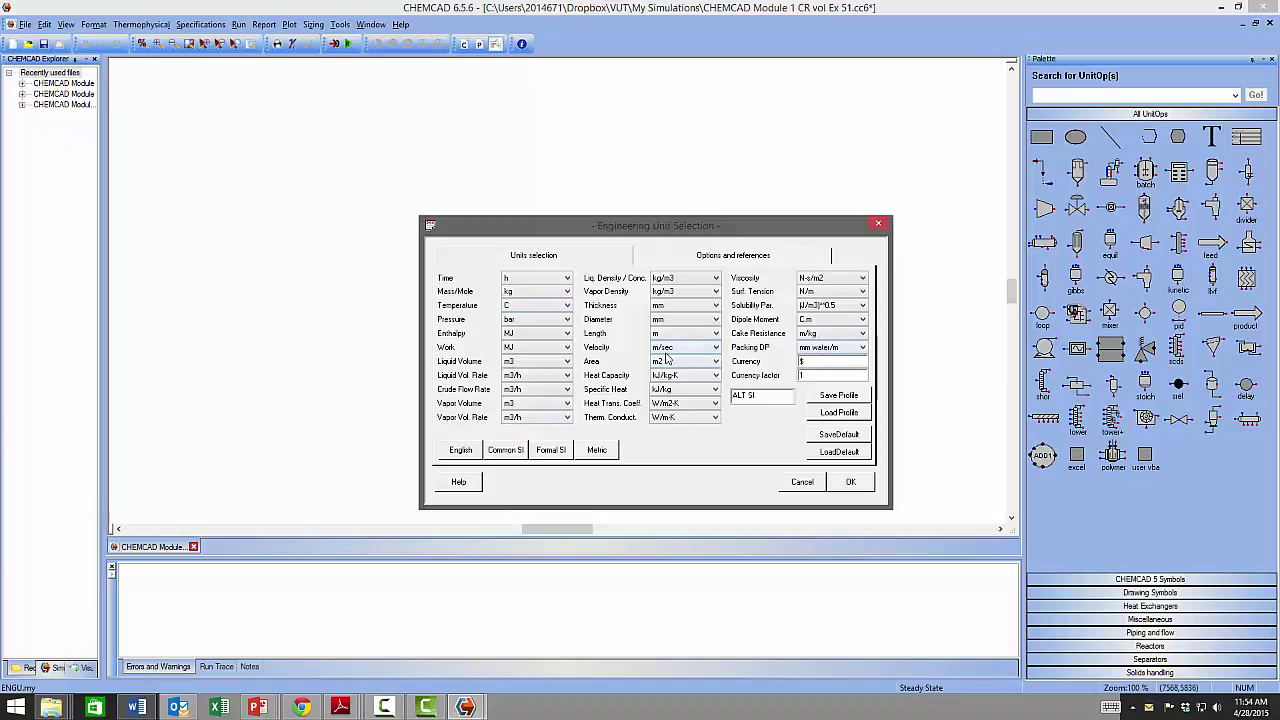
left_click(850, 484)
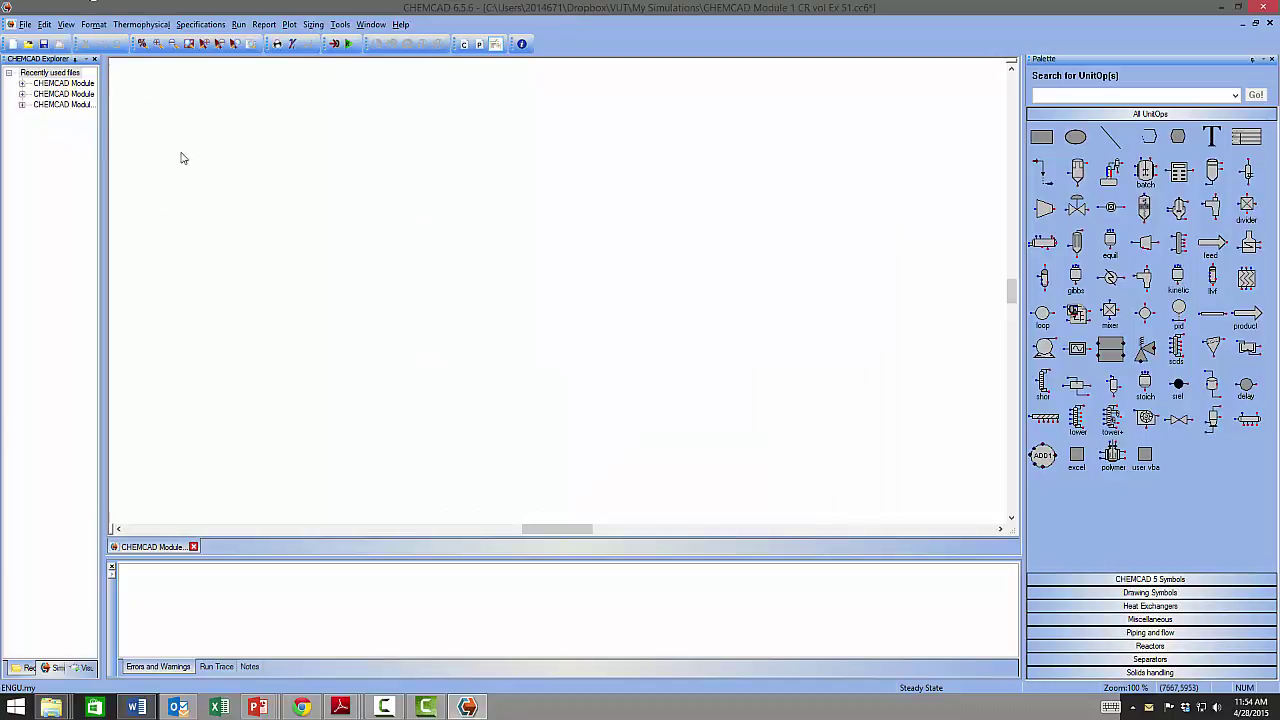
Step: Search the component database for water and add it as the simulation's selected component
left_click(150, 25)
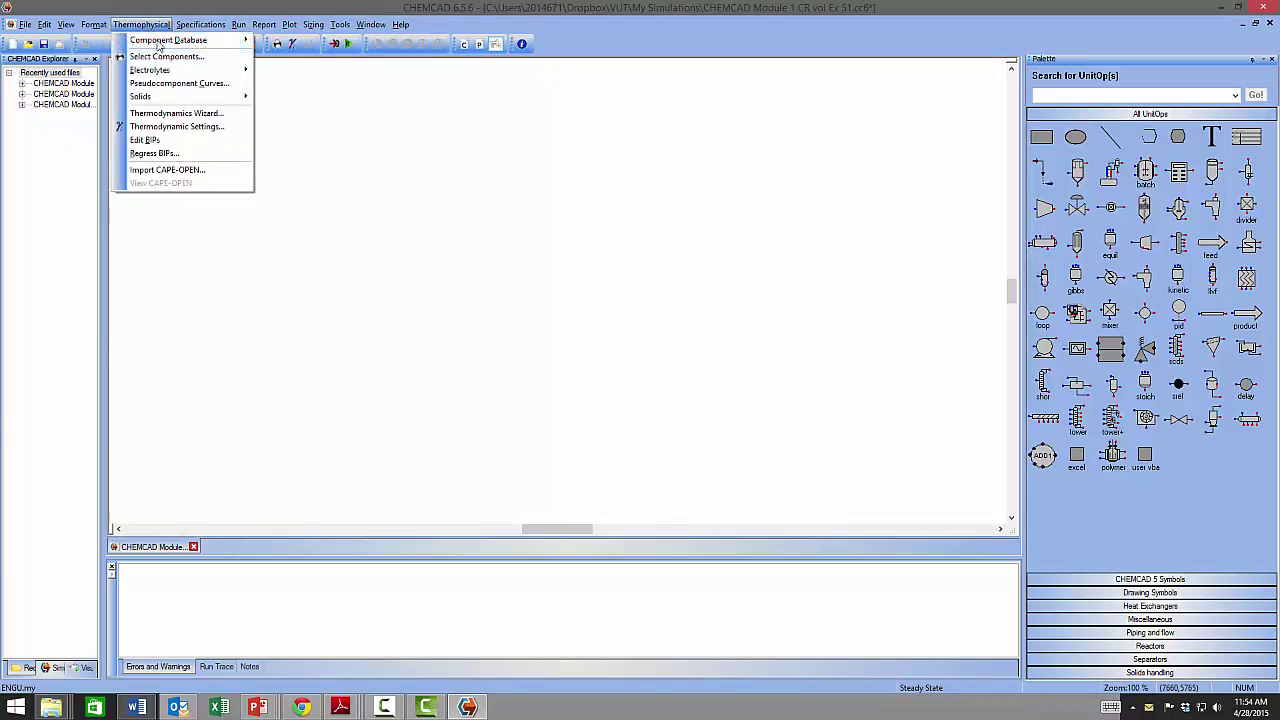
left_click(163, 57)
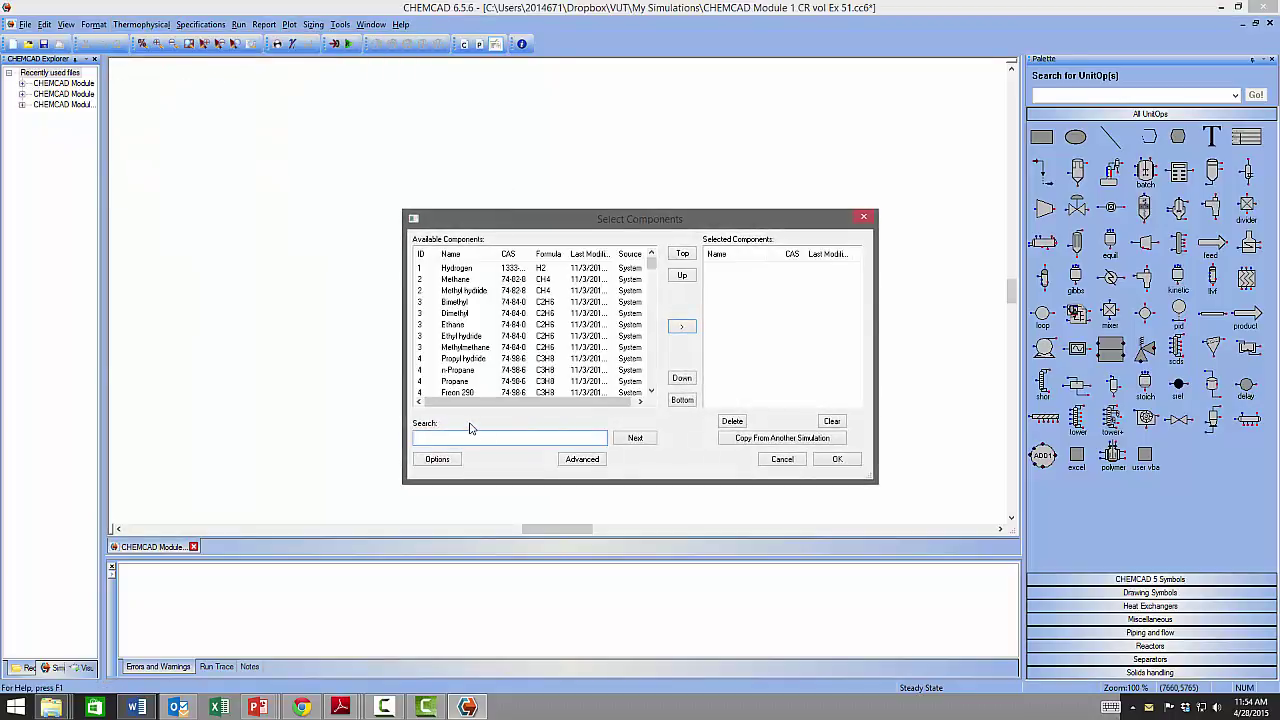
type("water")
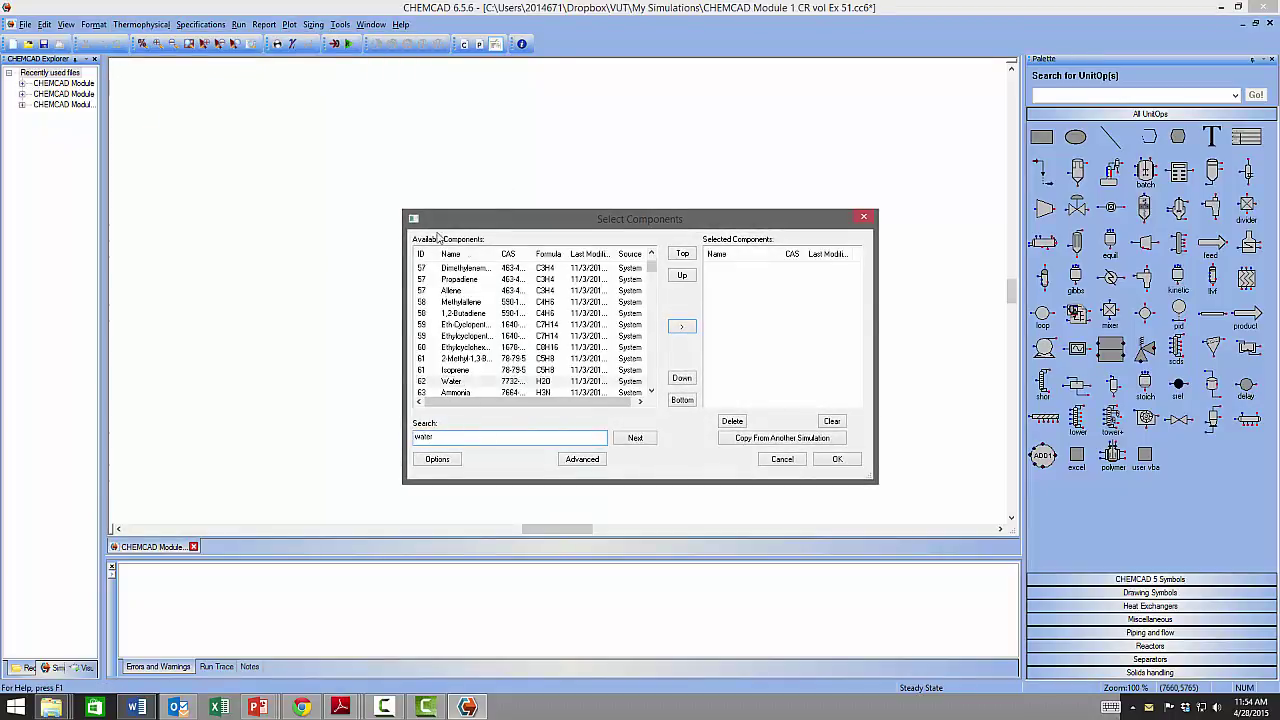
left_click(458, 381)
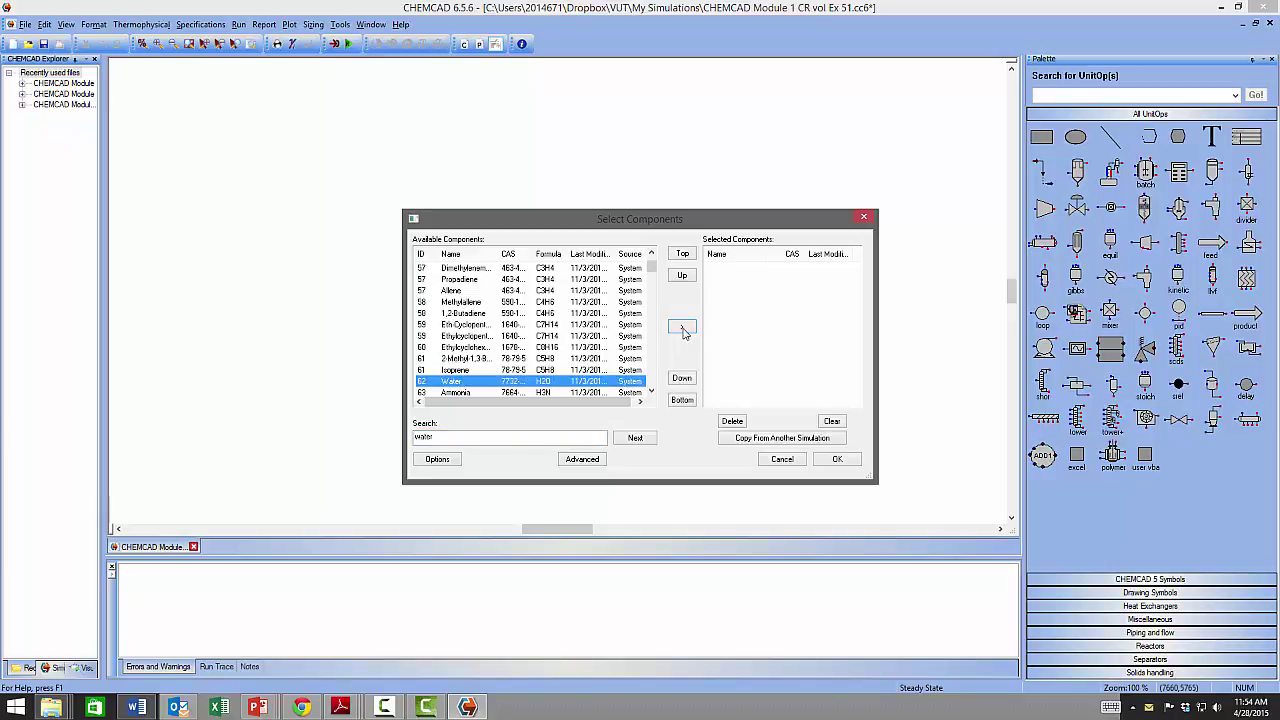
left_click(683, 330)
left_click(838, 459)
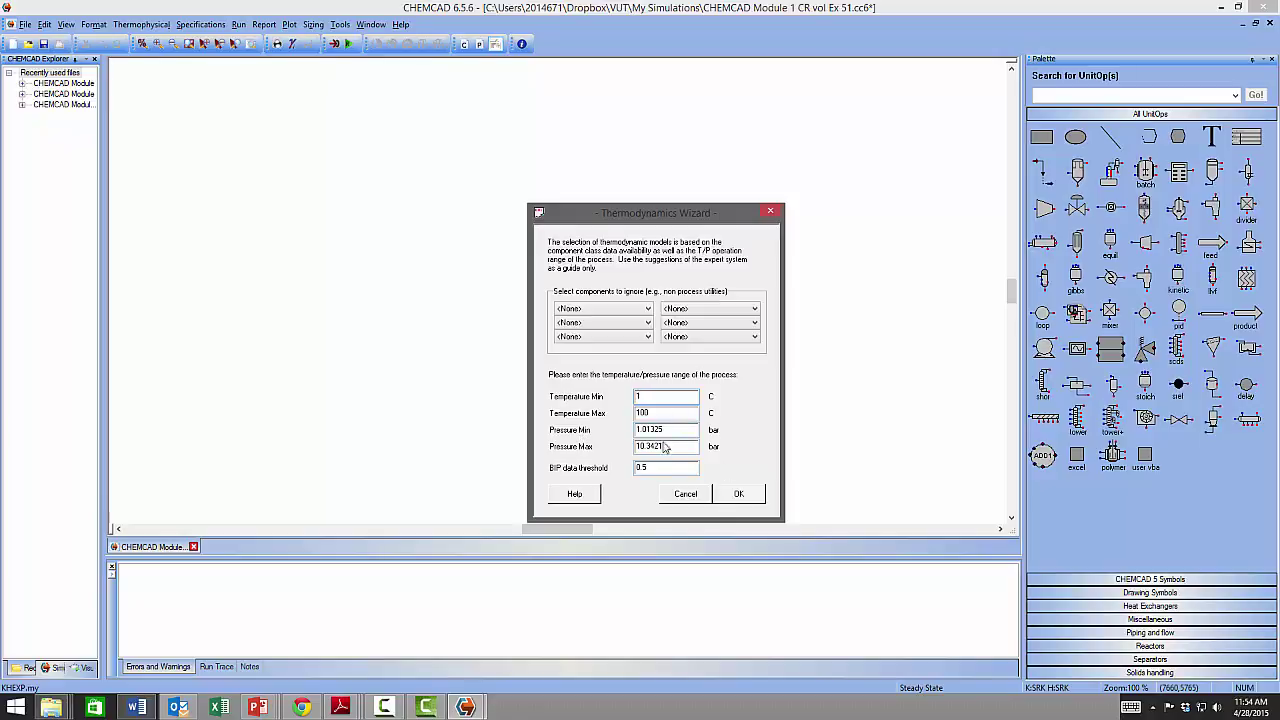
Step: Accept the Thermodynamics Wizard's process ranges and suggested models, check the enthalpy model, and confirm the thermodynamic settings
left_click(742, 496)
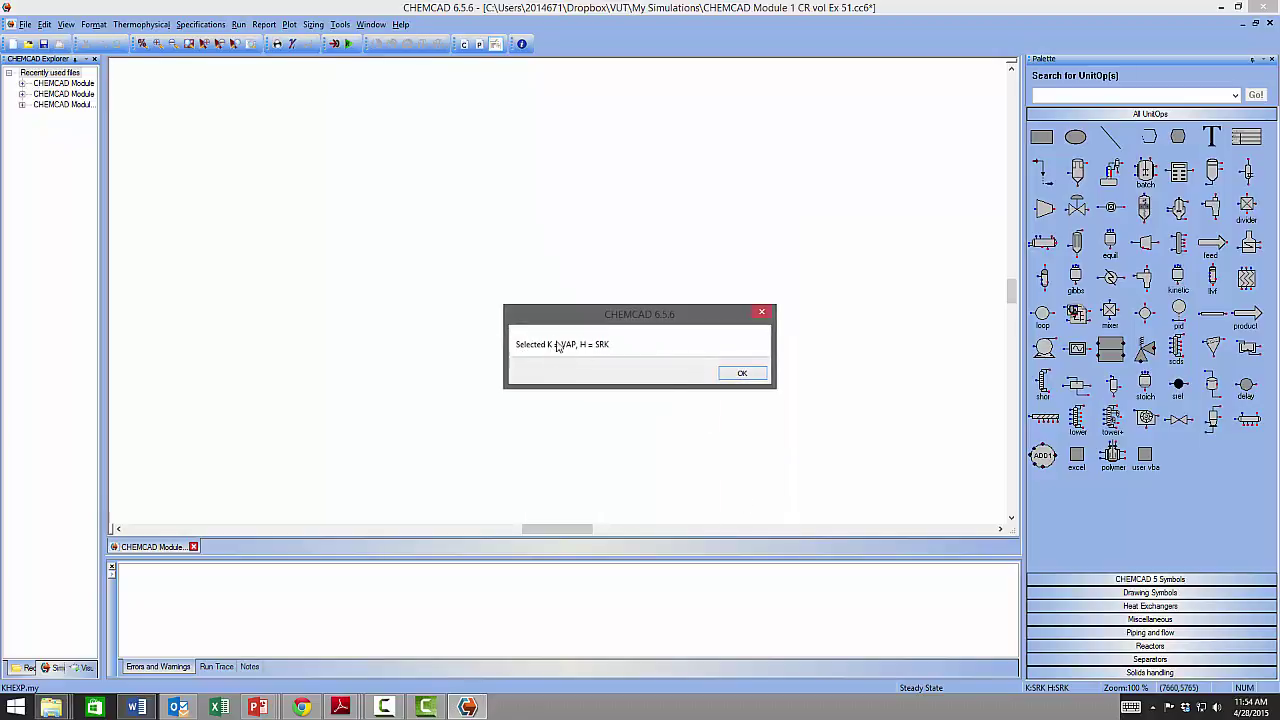
left_click(743, 373)
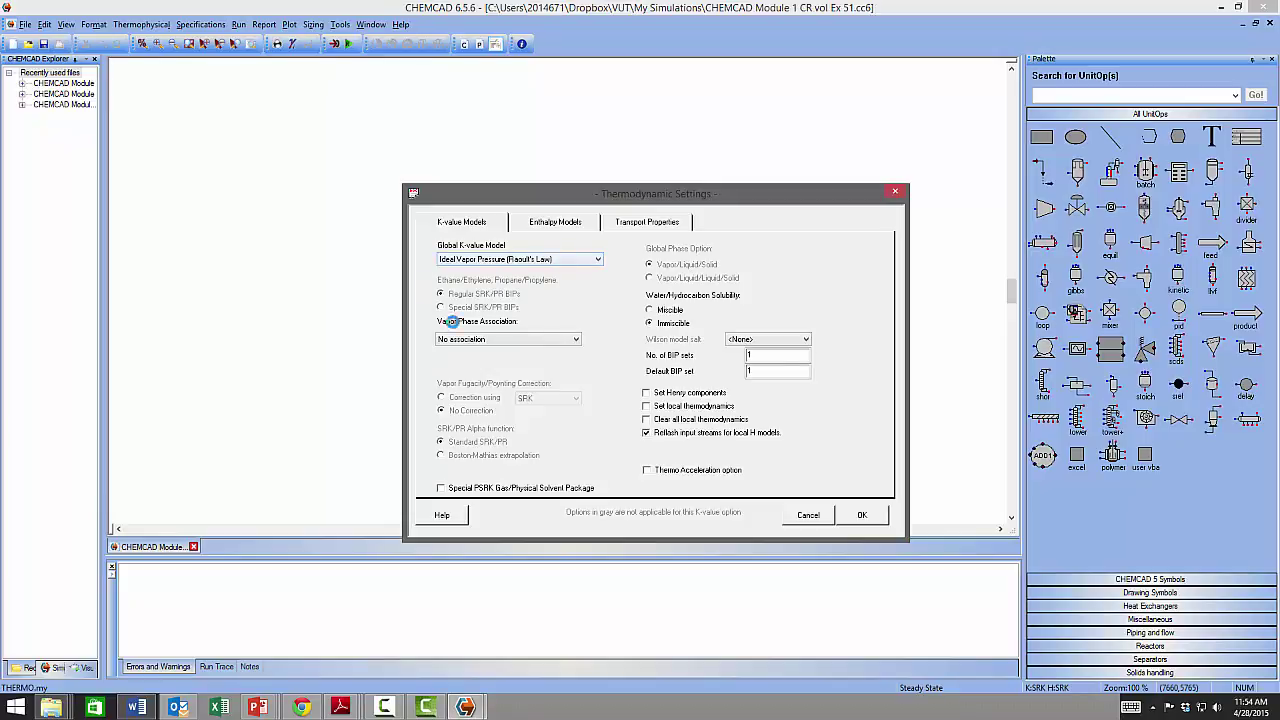
left_click(555, 222)
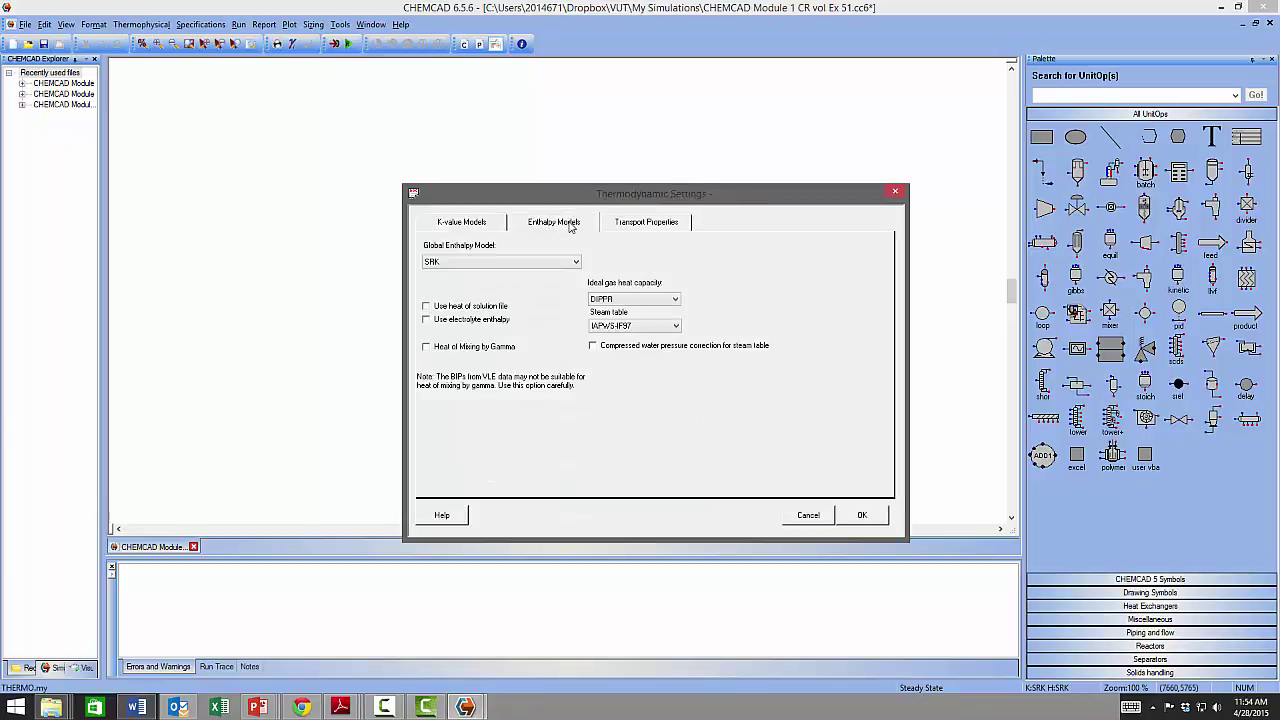
left_click(855, 516)
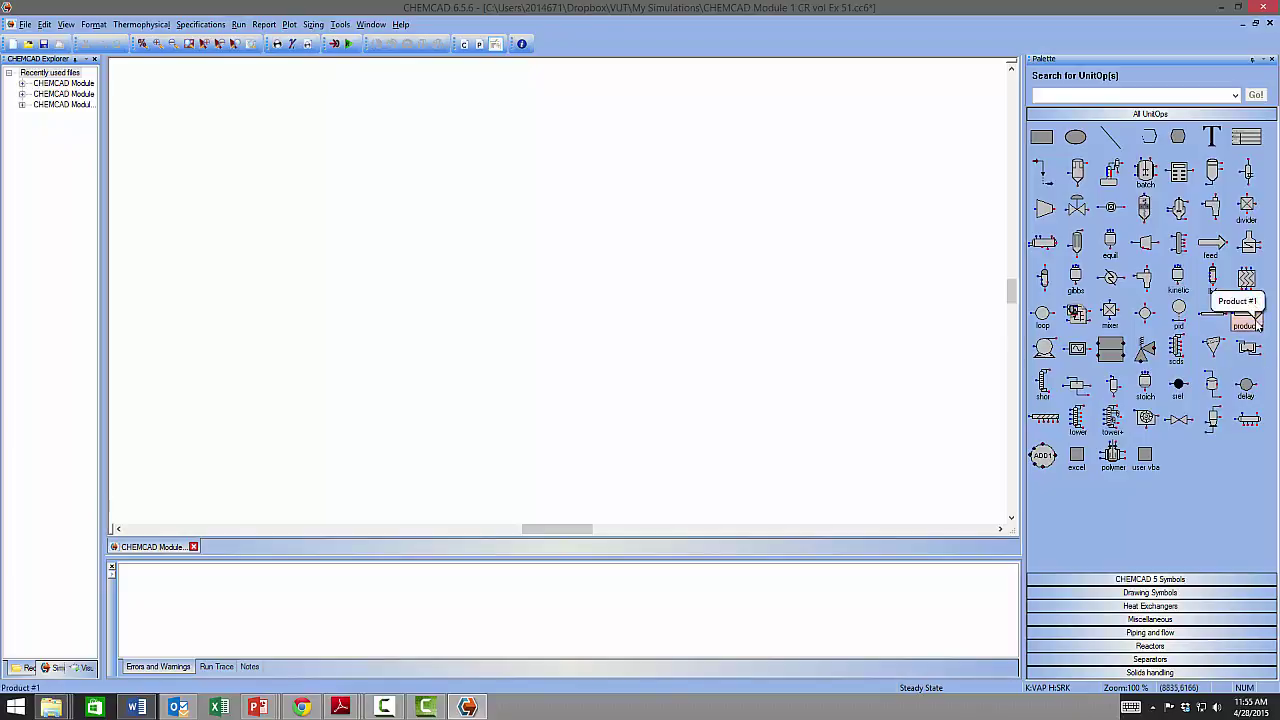
Step: Place a feed and a product symbol on the flowsheet with a pipe unit between them
left_click(1212, 248)
left_click(345, 280)
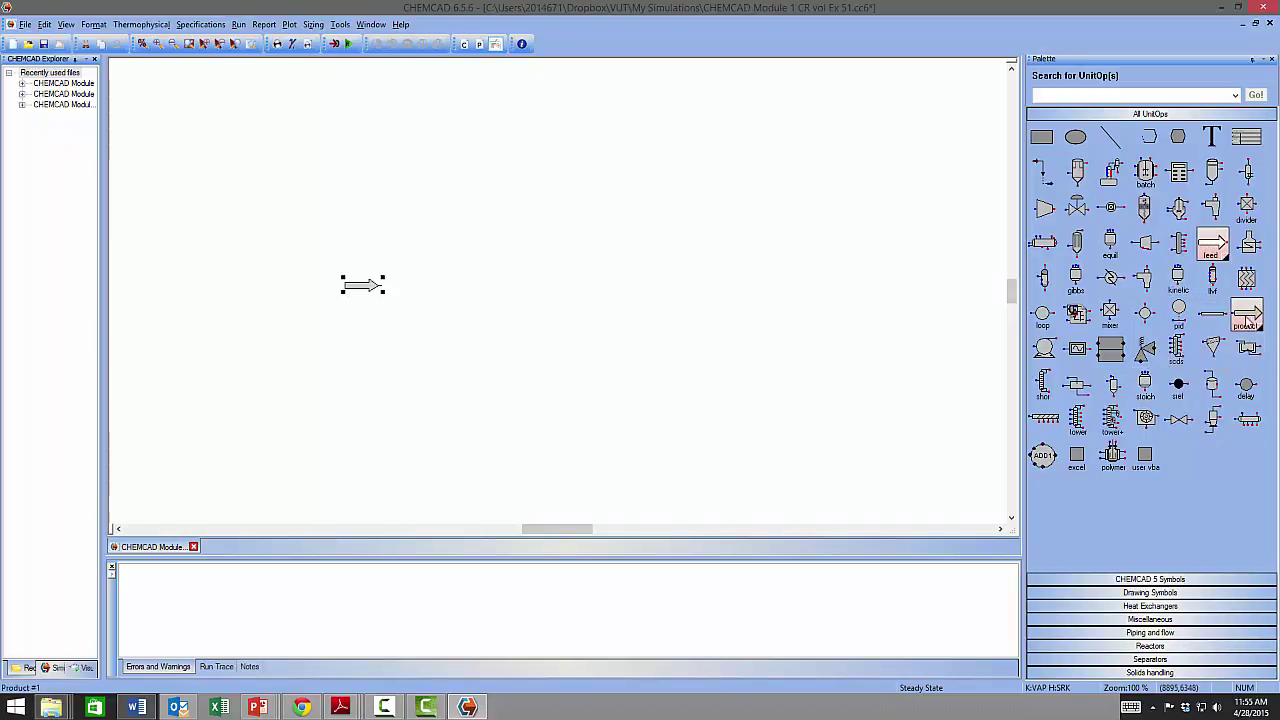
left_click(1248, 318)
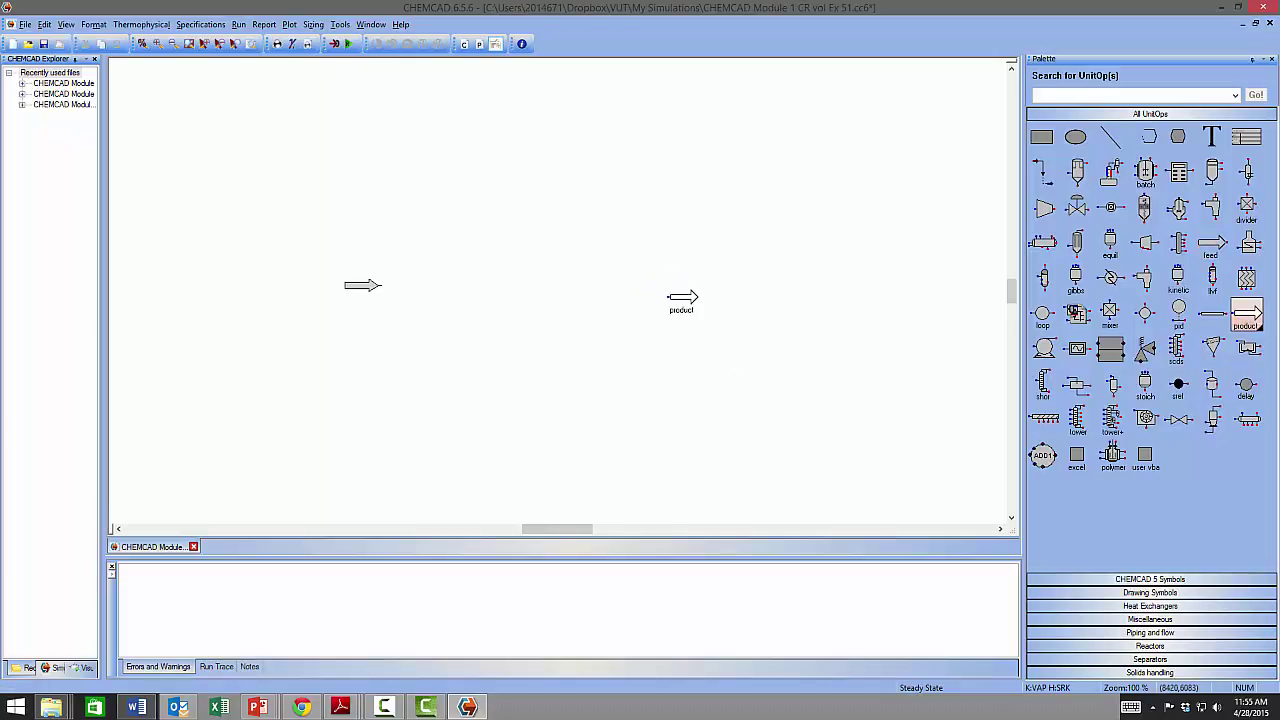
left_click(682, 299)
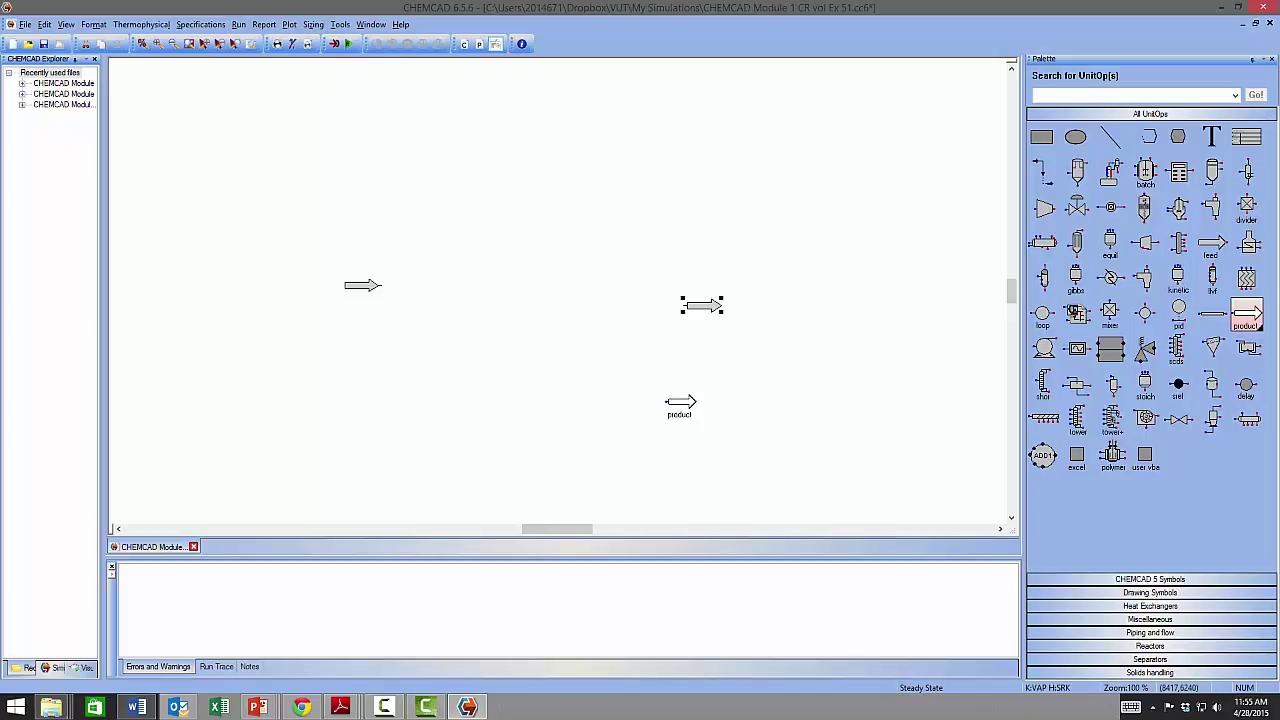
left_click(1178, 243)
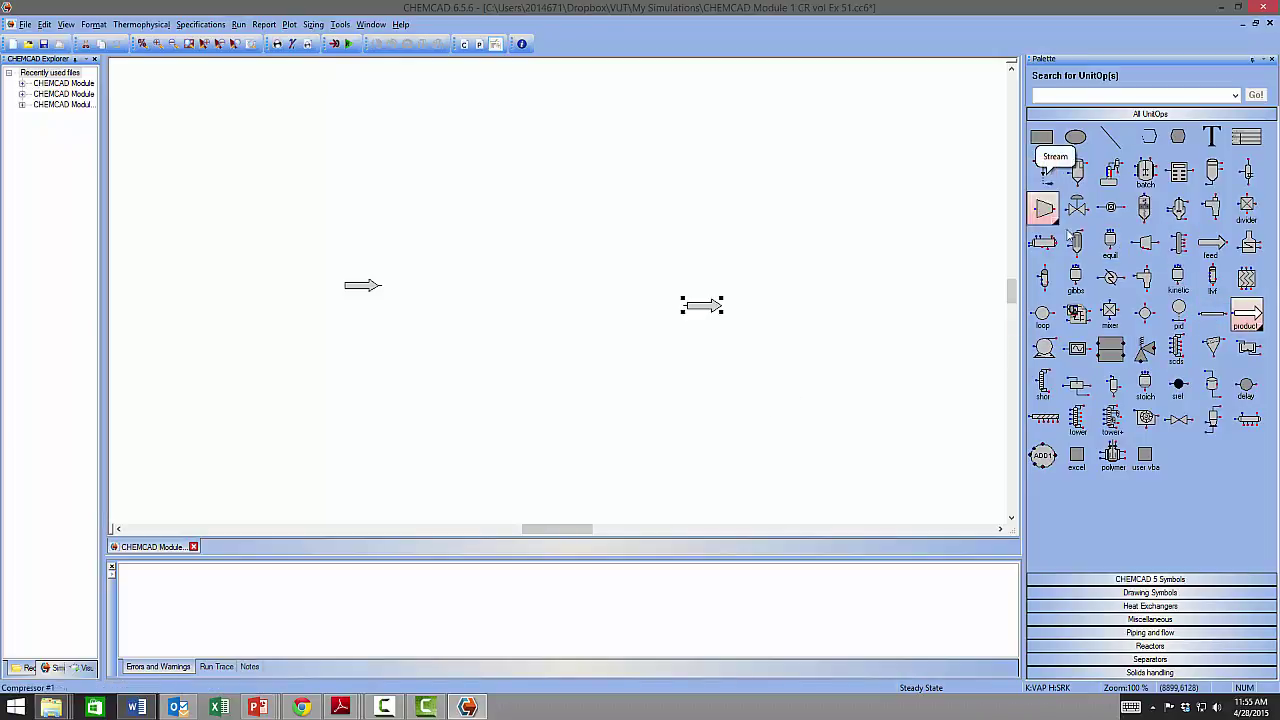
left_click(1214, 316)
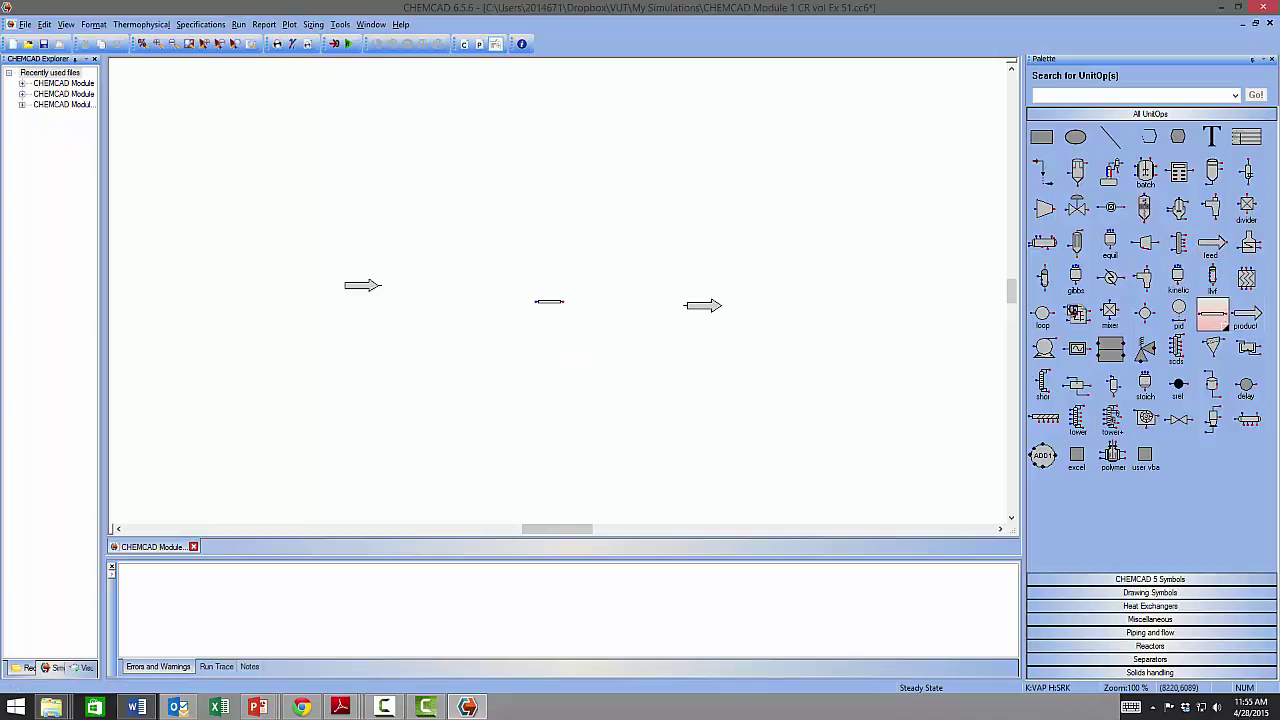
left_click(545, 298)
Step: Connect the feed to the pipe inlet and the pipe outlet to the product with streams
left_click(1042, 172)
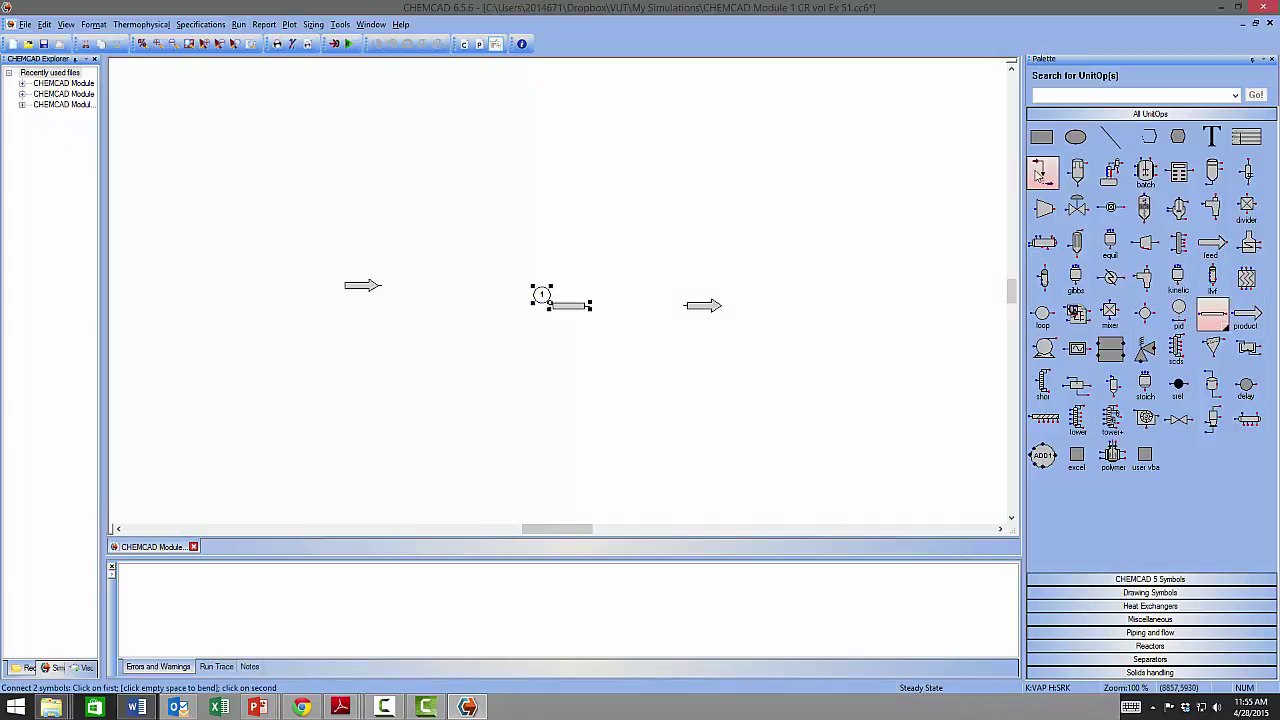
left_click(381, 285)
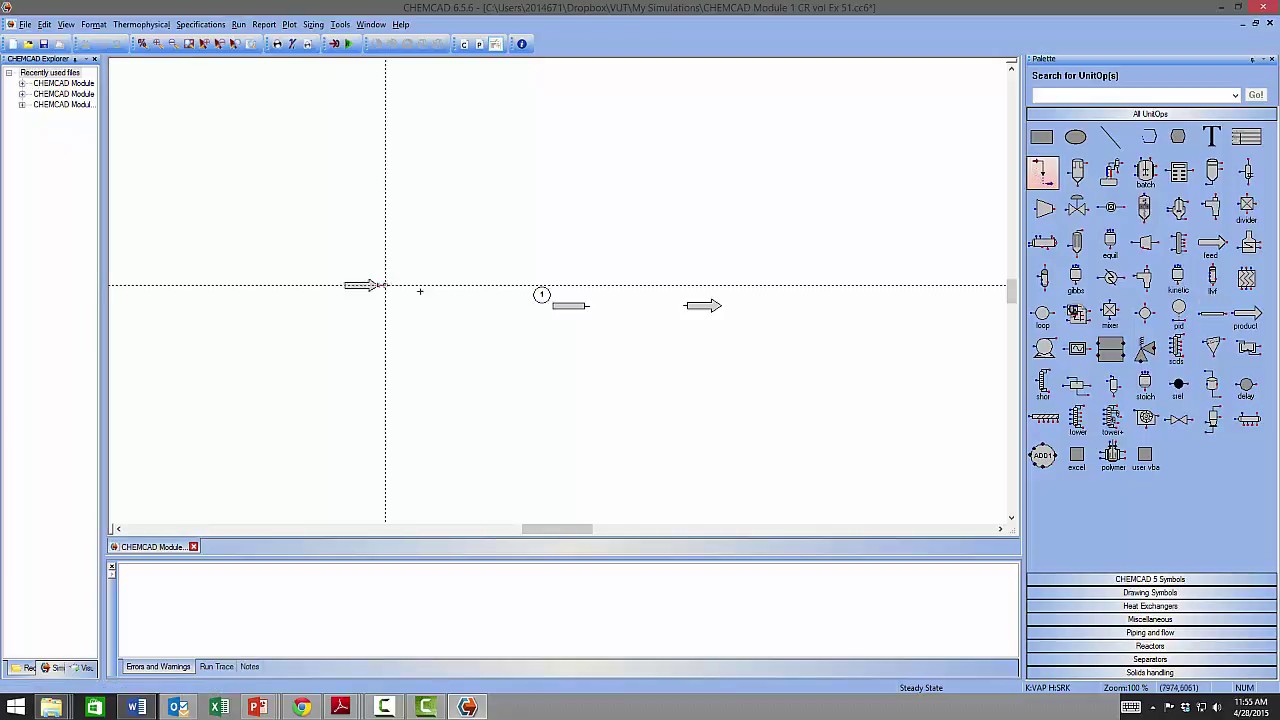
left_click(551, 287)
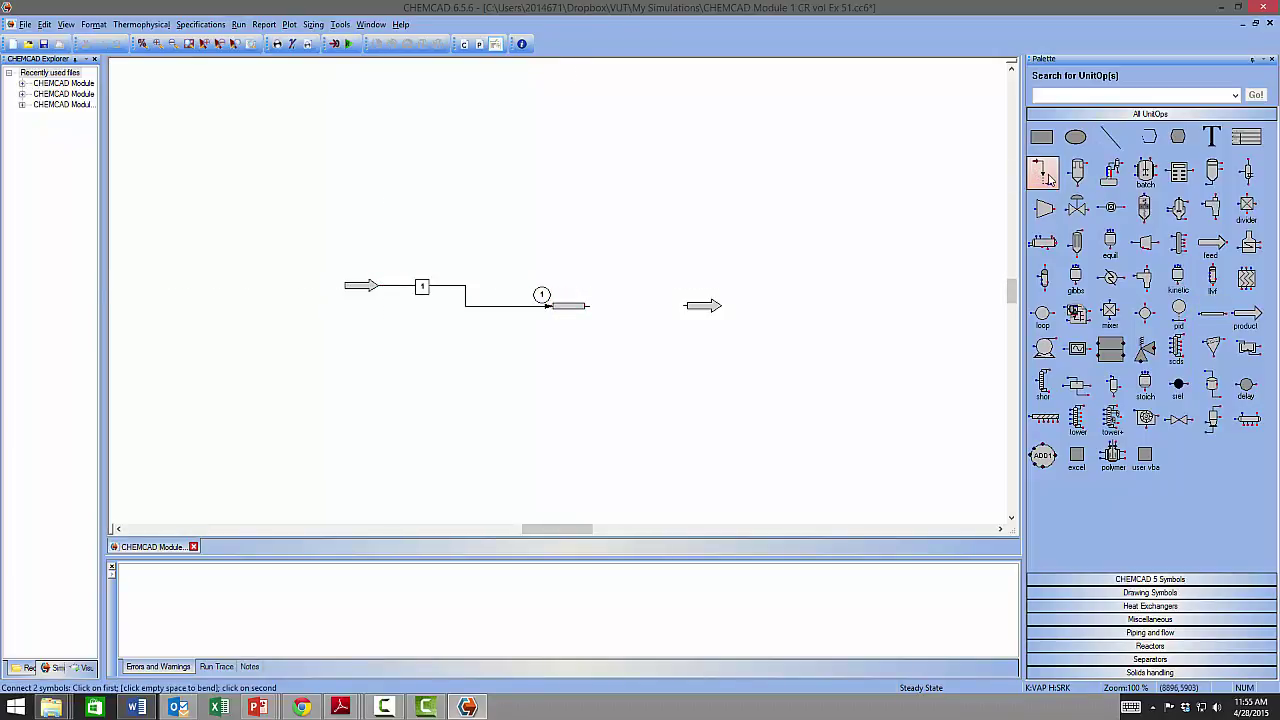
left_click(589, 305)
left_click(685, 305)
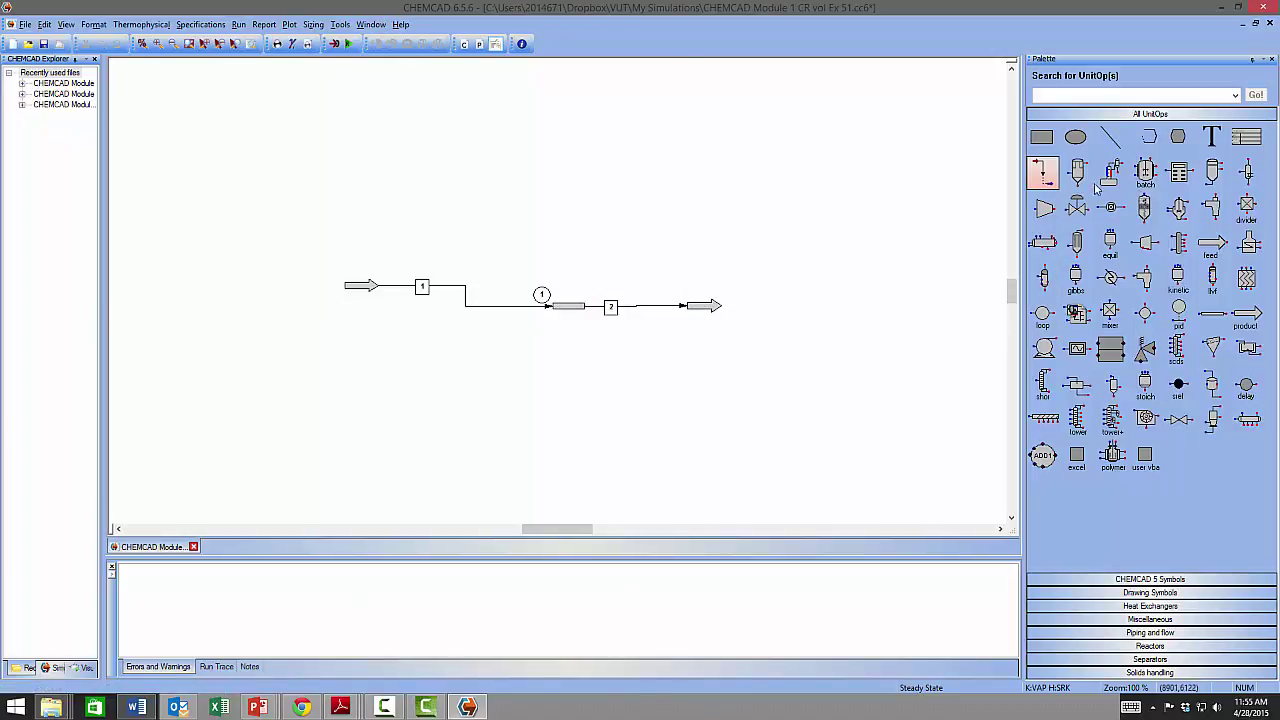
right_click(394, 363)
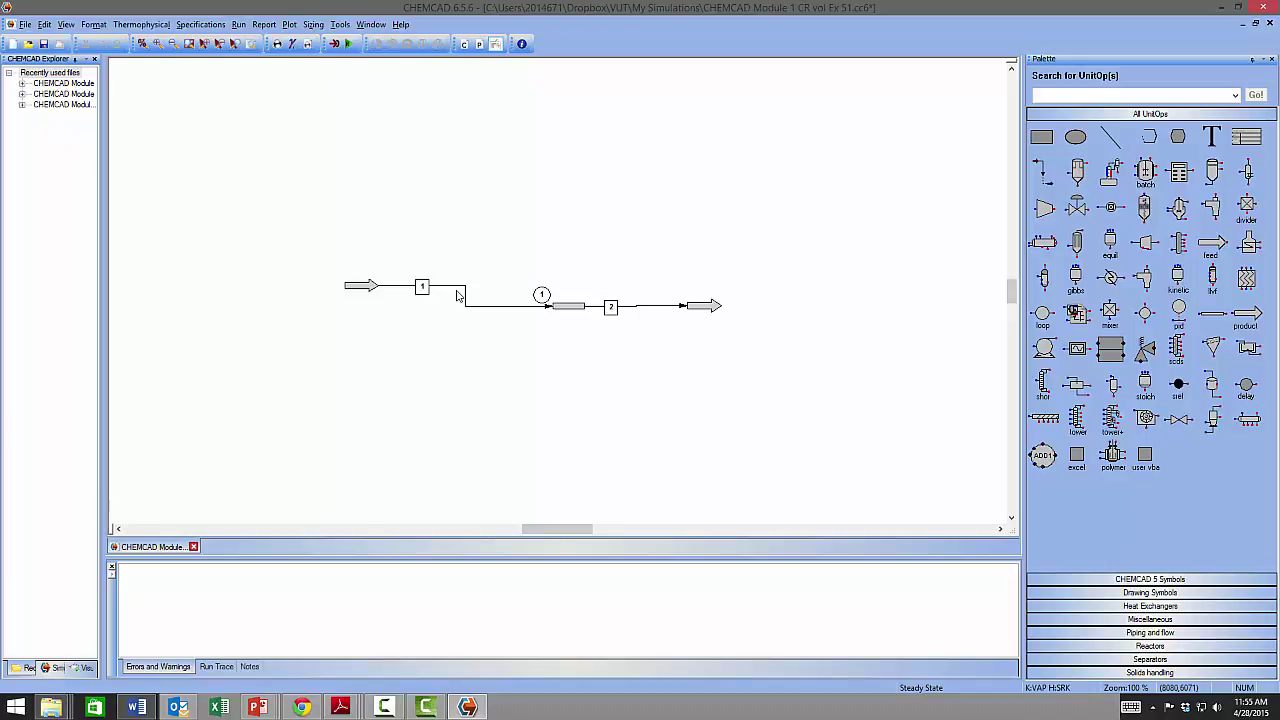
Step: Set the feed stream's water flow to 3500 kg/h and its temperature to 22 °C
double_click(460, 296)
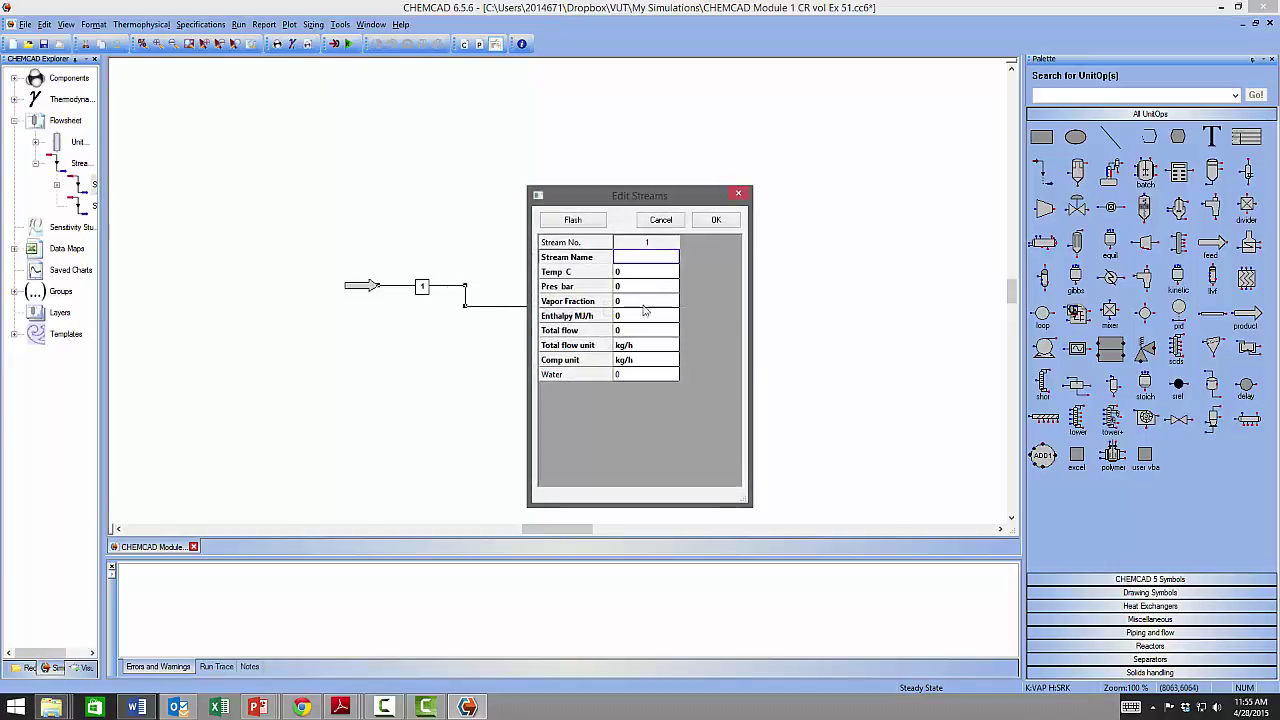
left_click(622, 374)
type("35")
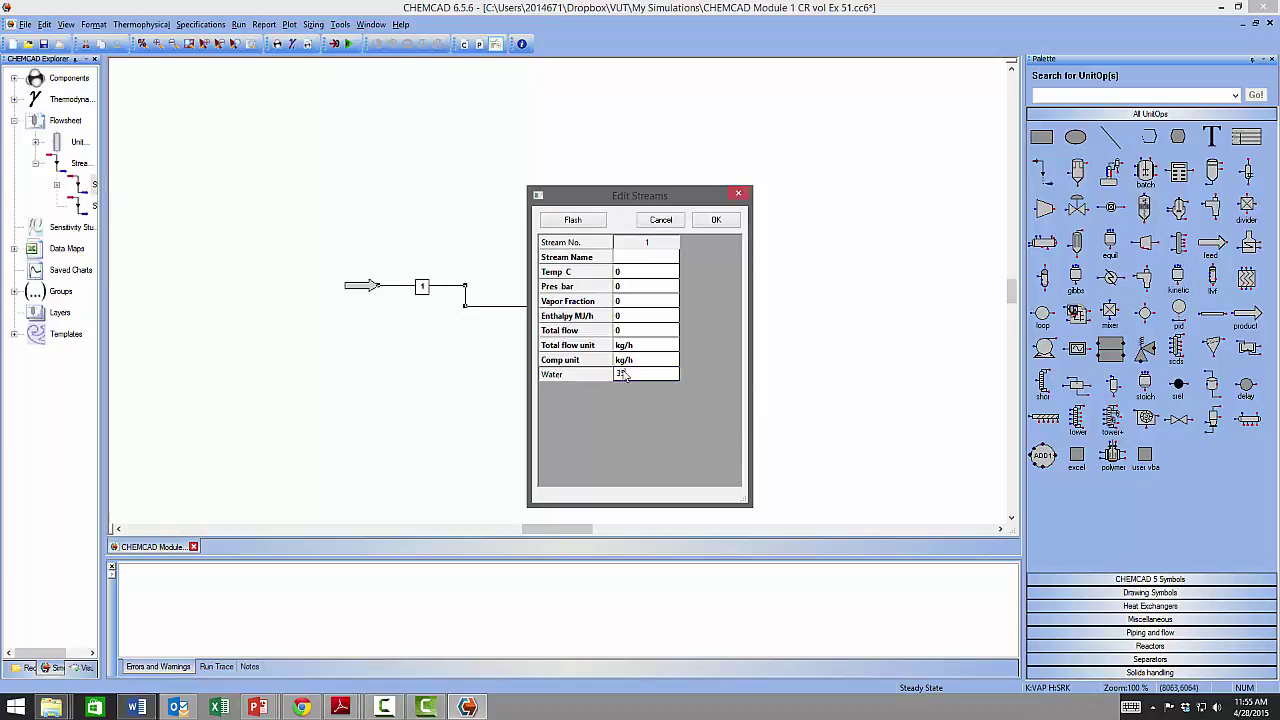
type("00")
left_click(622, 277)
type("22")
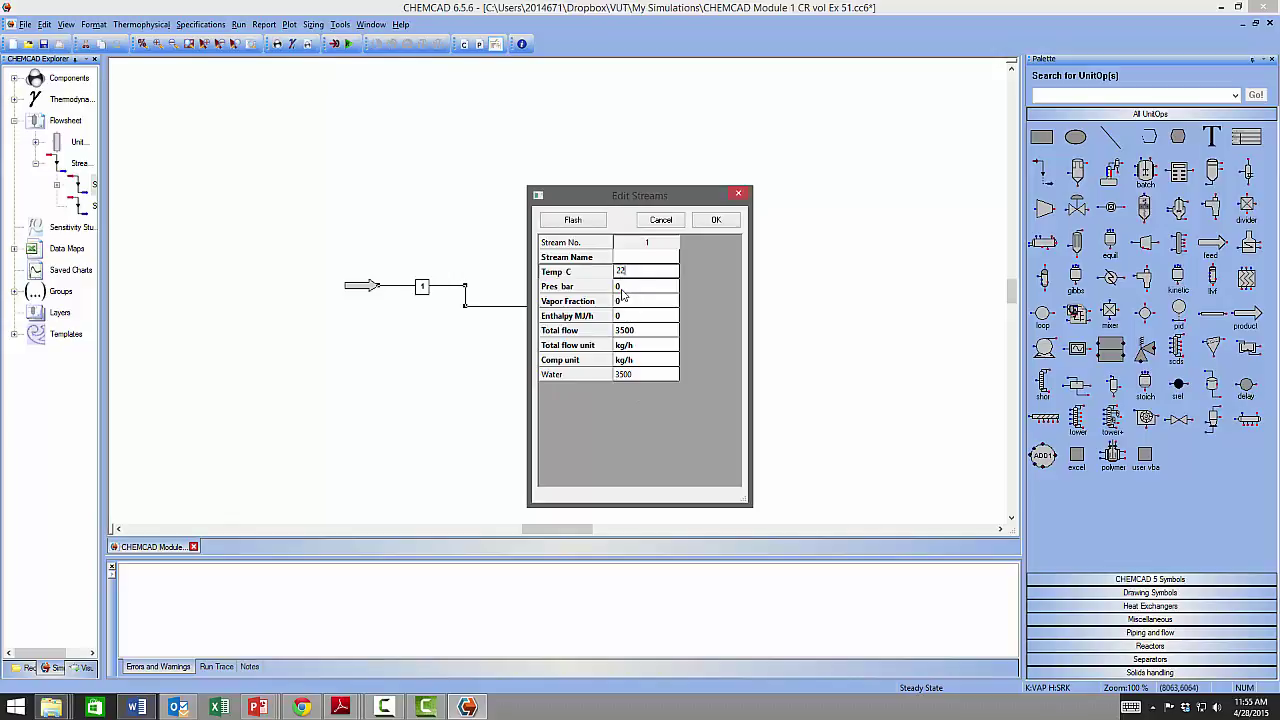
Step: Enter the feed stream pressure as 1 atm using the unit converter, flash the stream, and accept its data
left_click(621, 288)
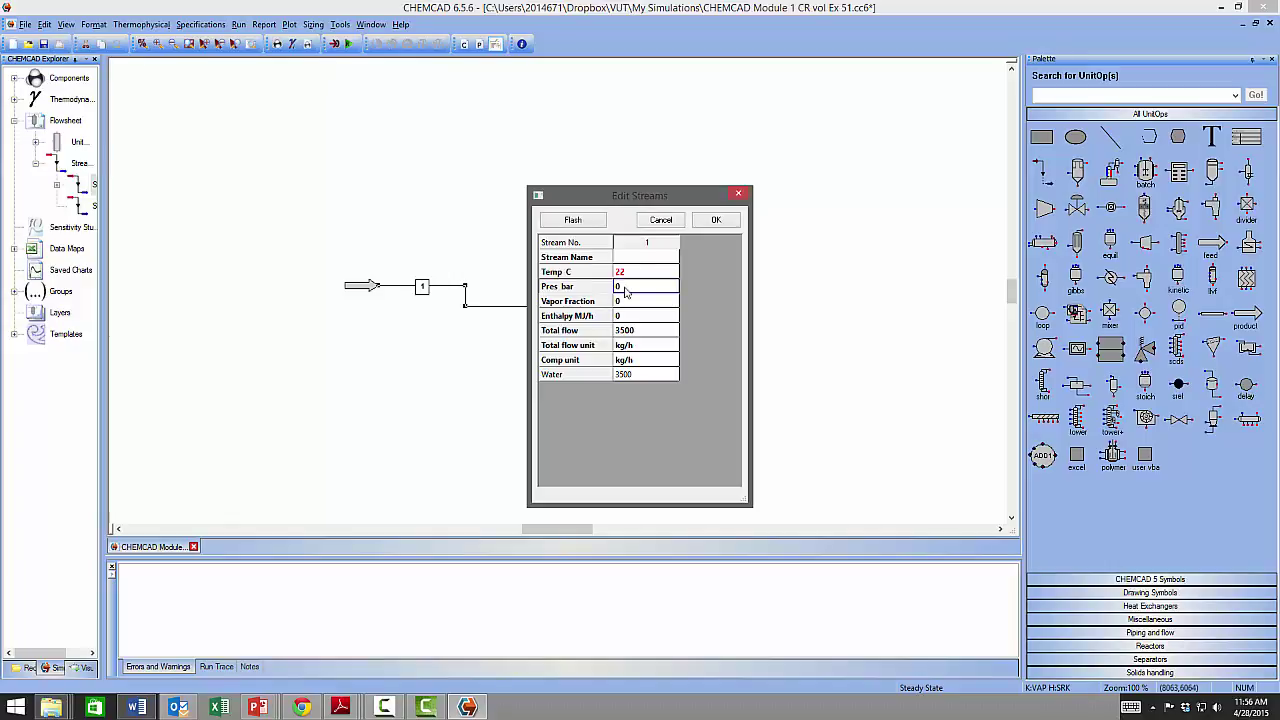
right_click(625, 288)
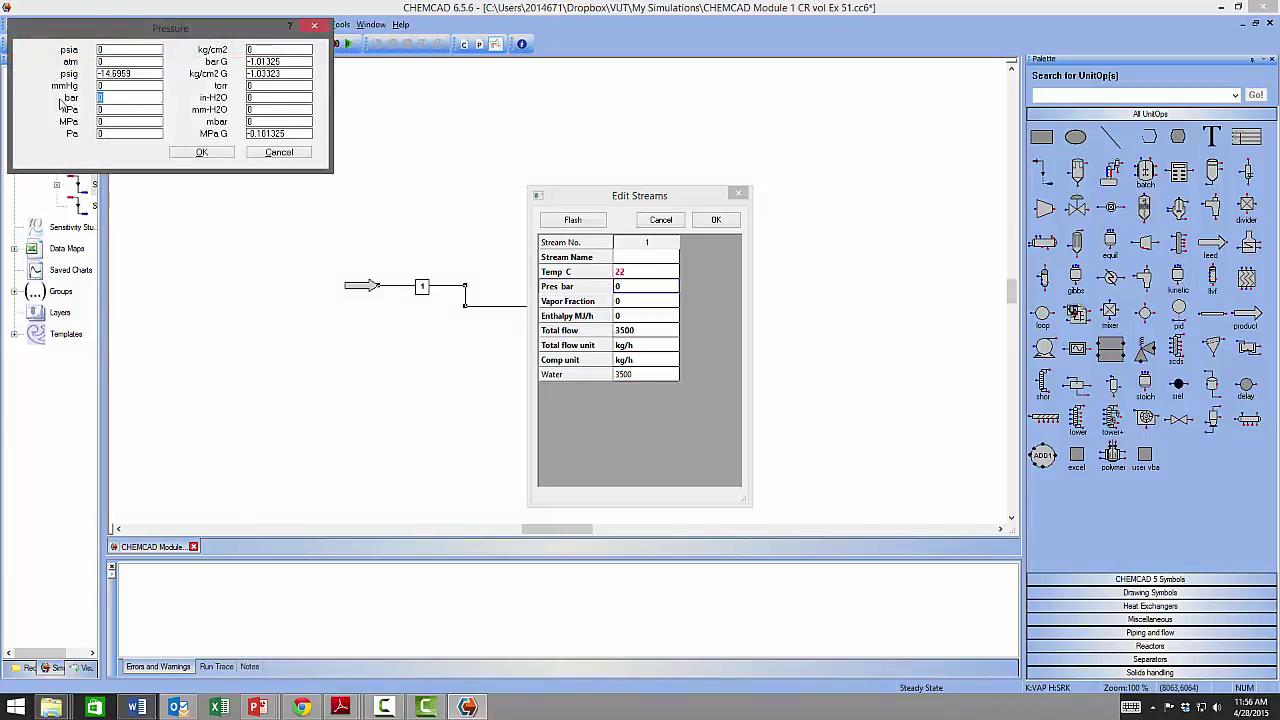
double_click(101, 61)
type("1")
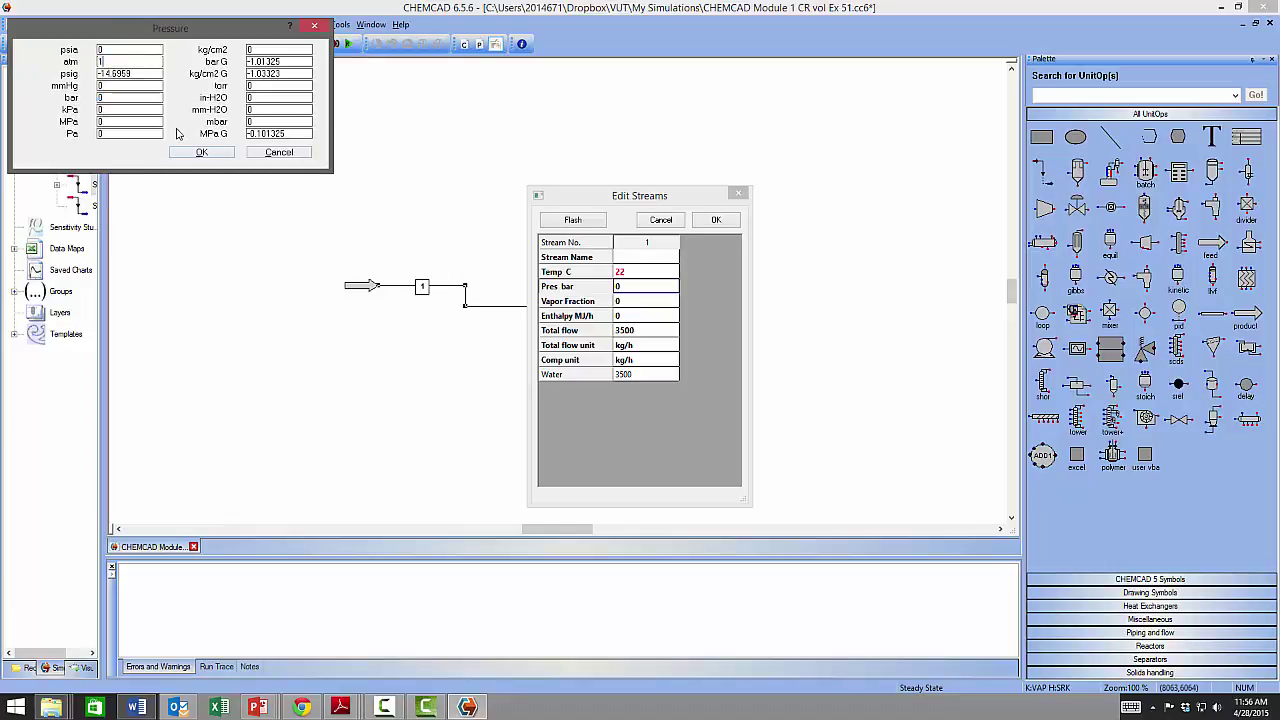
key("Return")
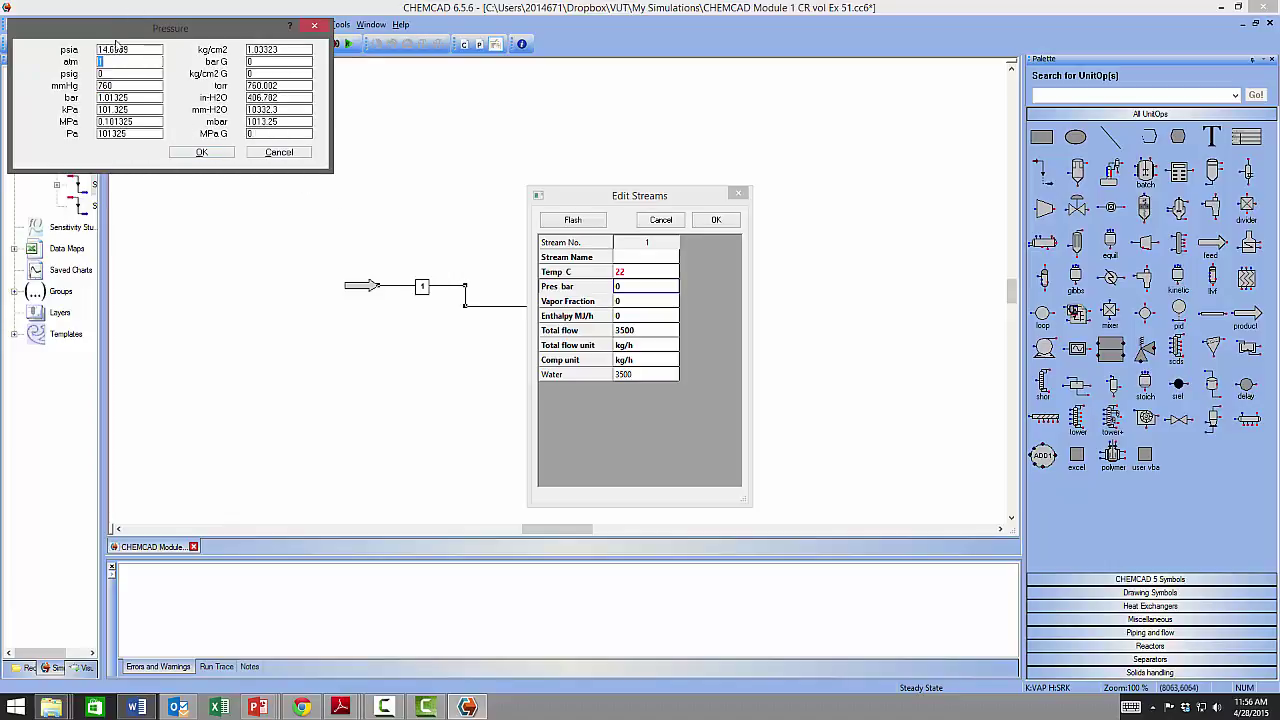
left_click(203, 152)
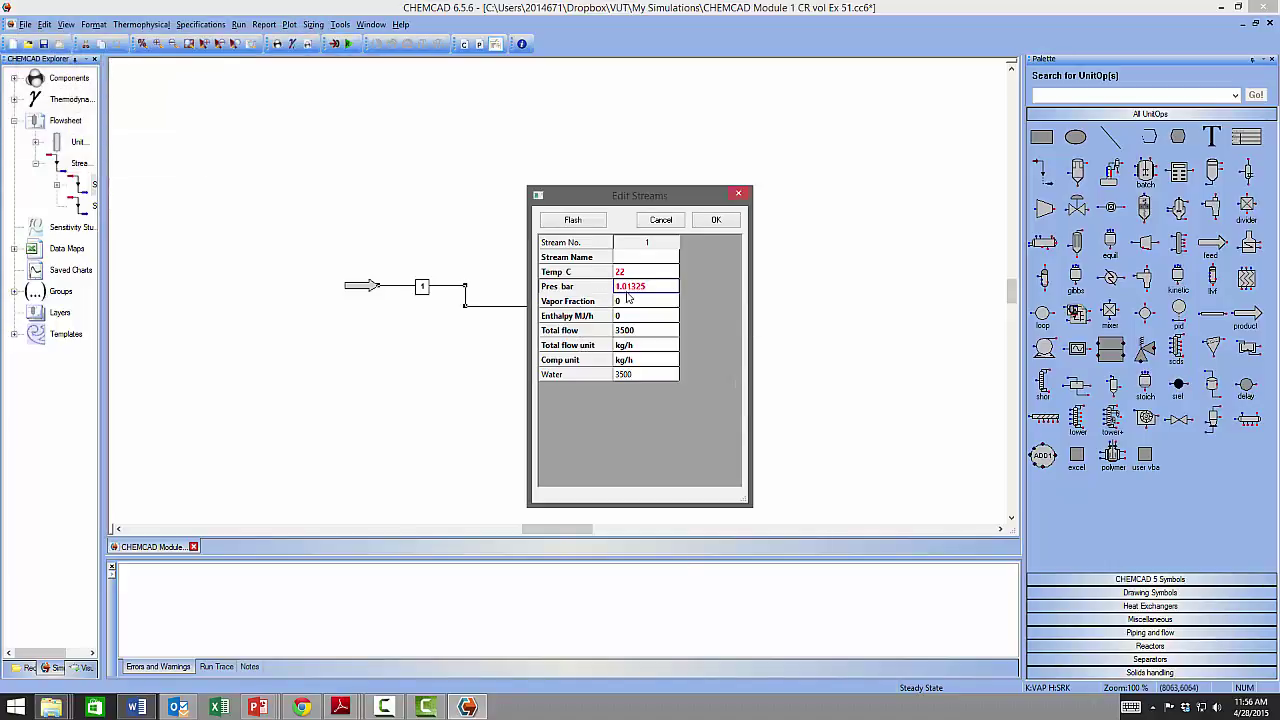
left_click(580, 222)
left_click(714, 223)
Step: Review the feed stream's full properties report, including the liquid properties, and return to the flowsheet
right_click(452, 289)
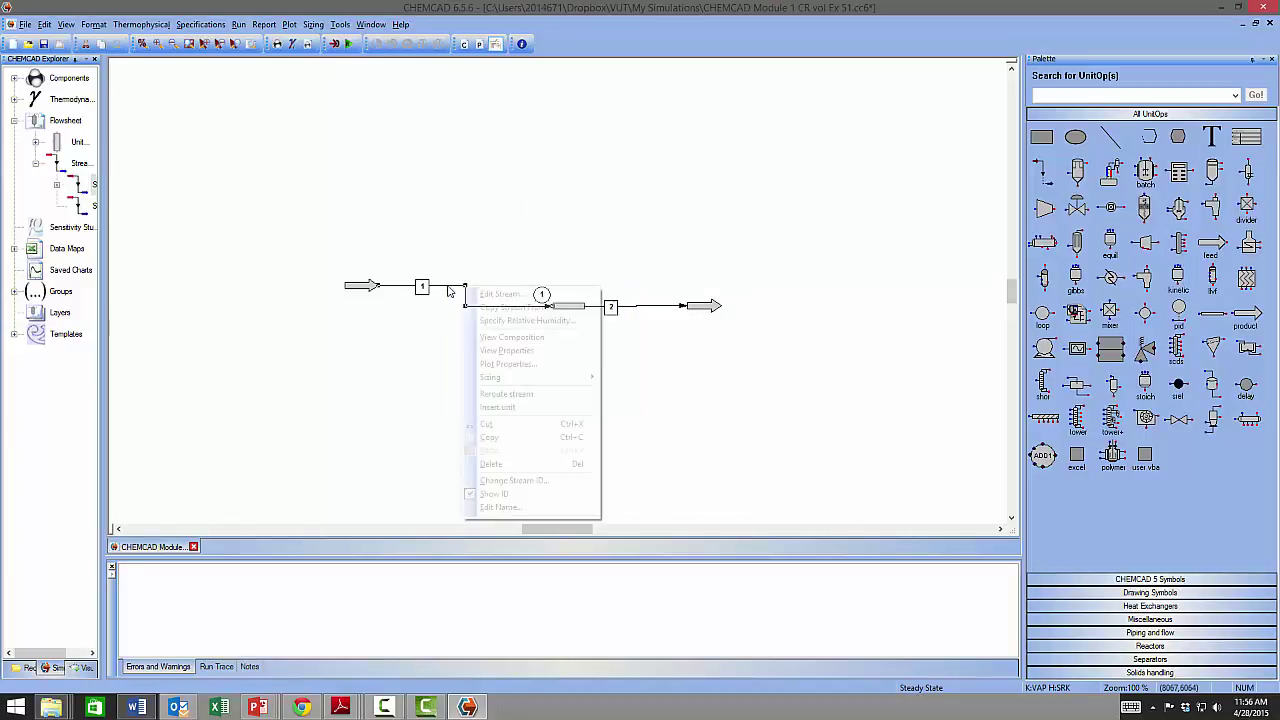
left_click(519, 351)
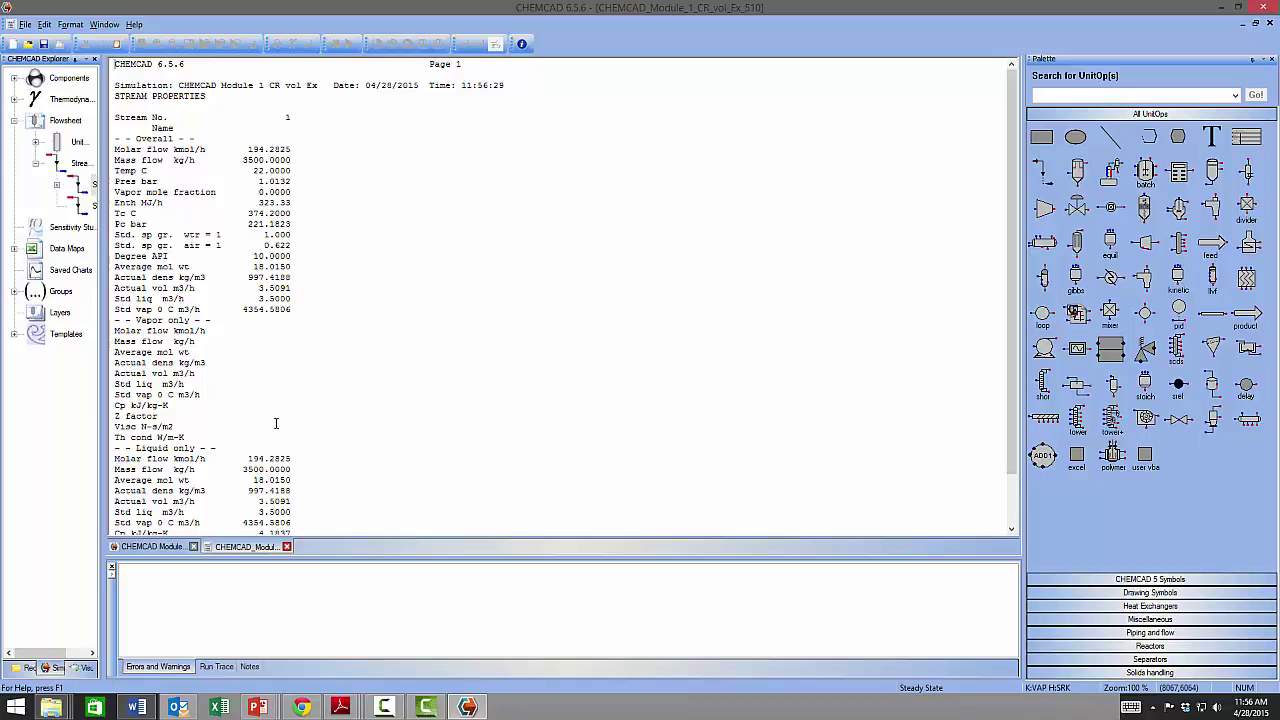
scroll(276, 424, "down", 2)
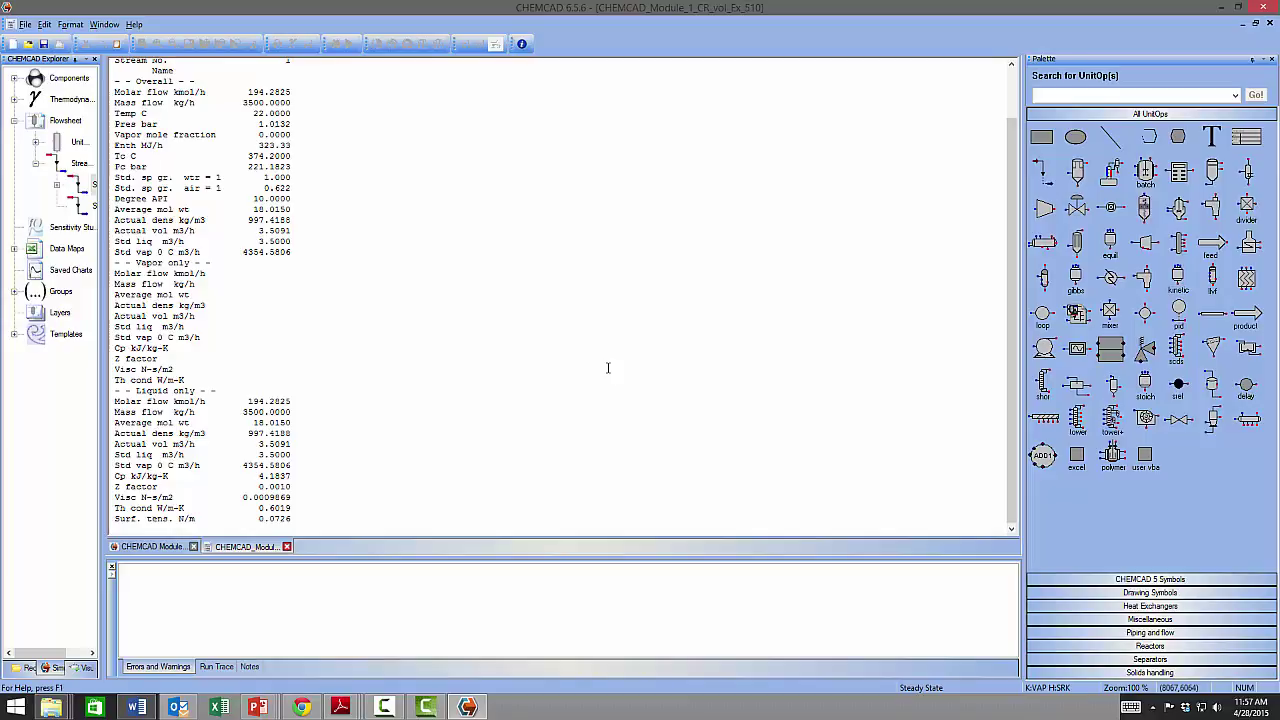
left_click(152, 547)
left_click(141, 24)
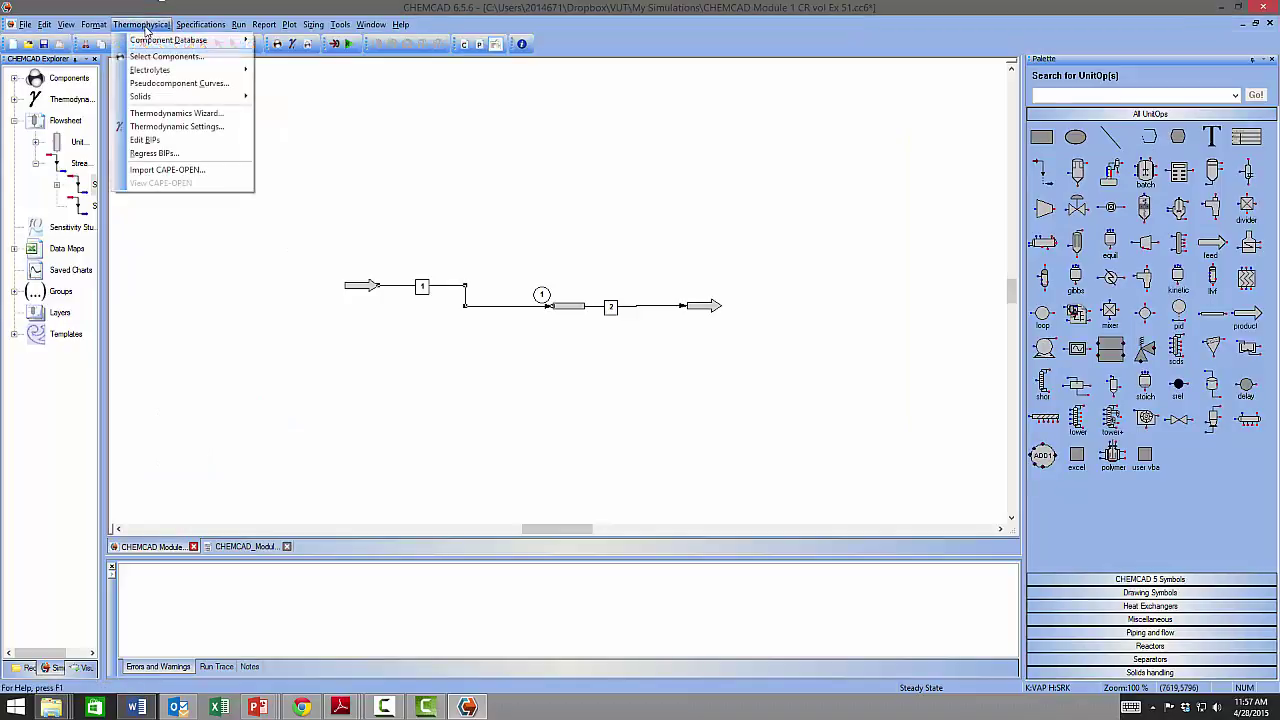
left_click(133, 22)
mouse_move(155, 45)
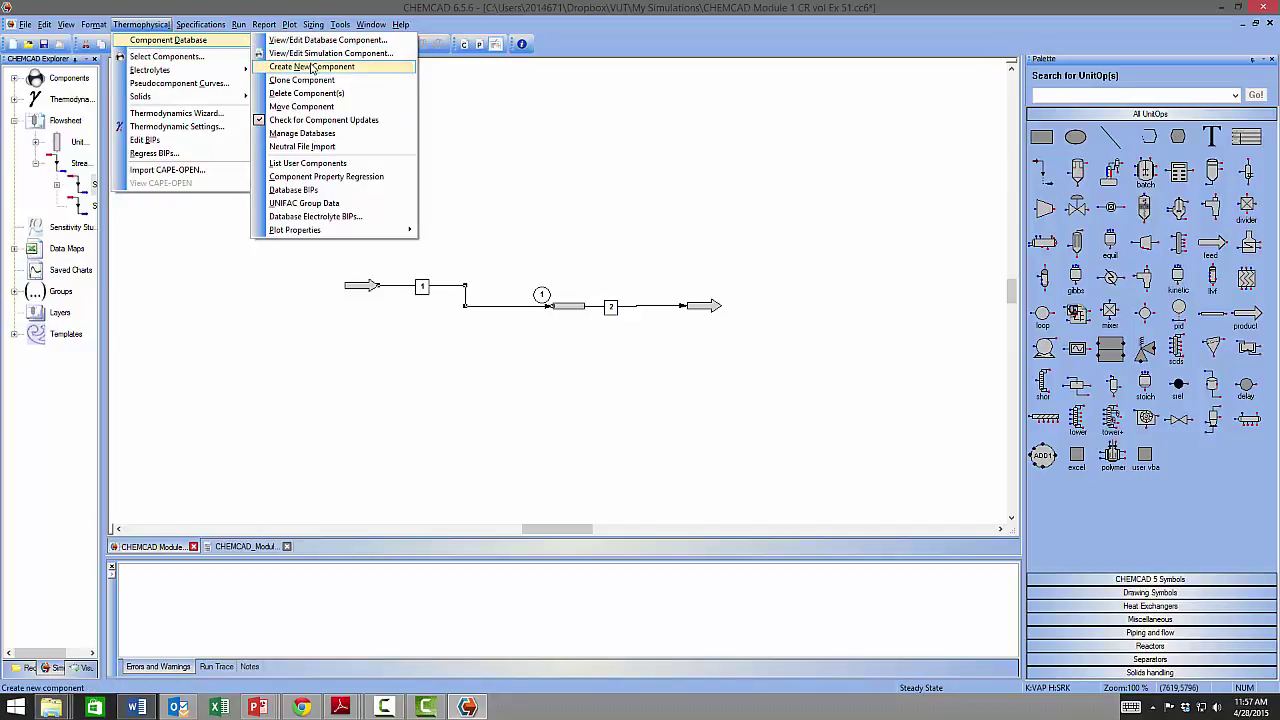
left_click(598, 52)
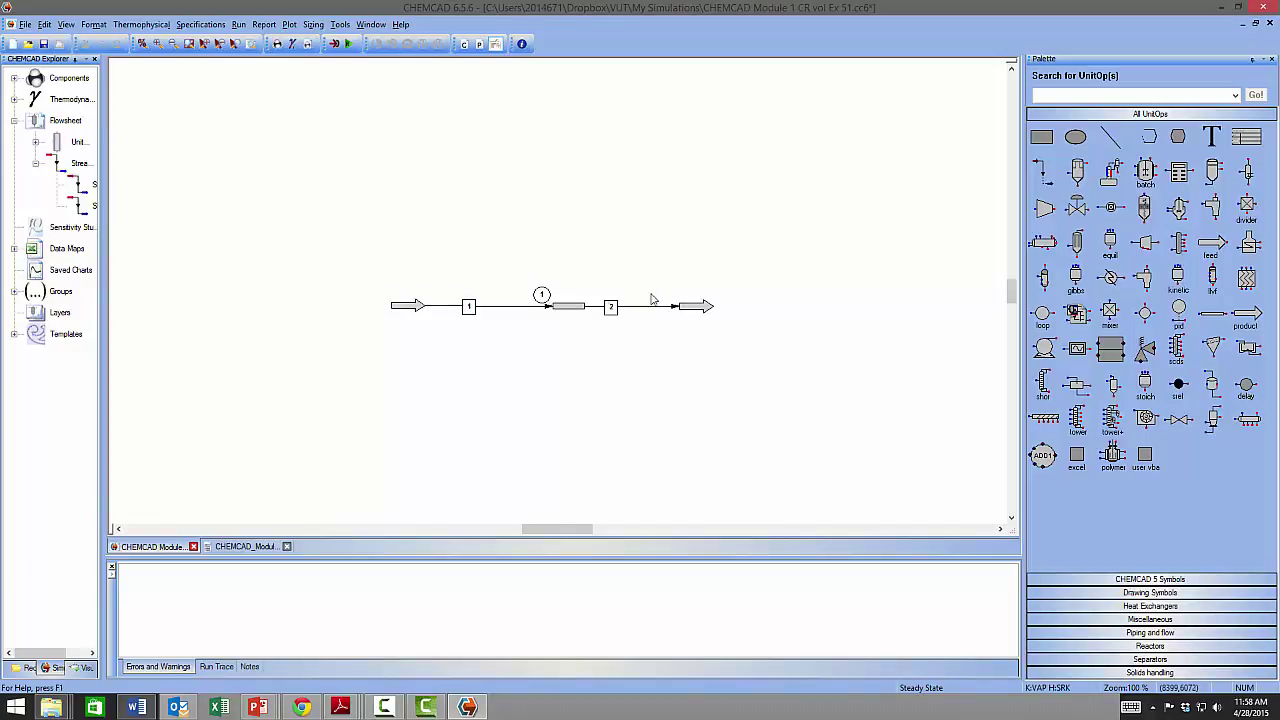
Step: Open the pipe unit's specifications and choose the Single Phase flow method with the default Rating sizing option
left_click(573, 308)
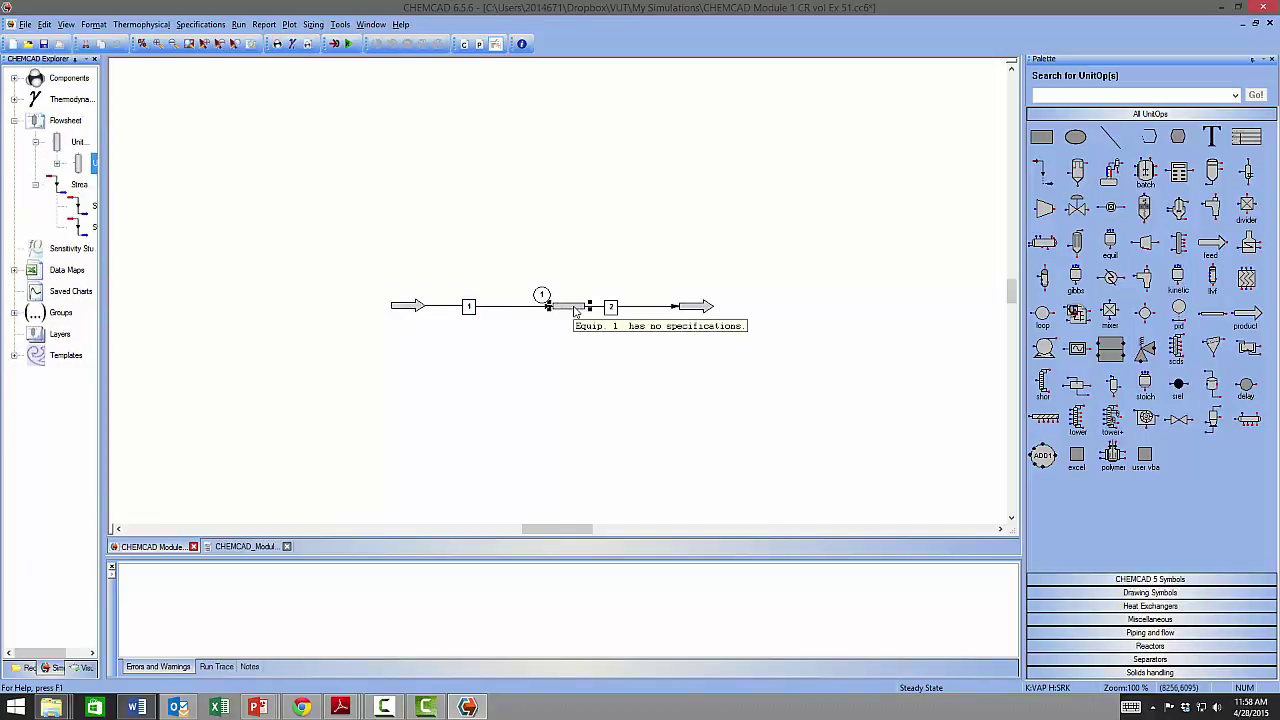
double_click(575, 308)
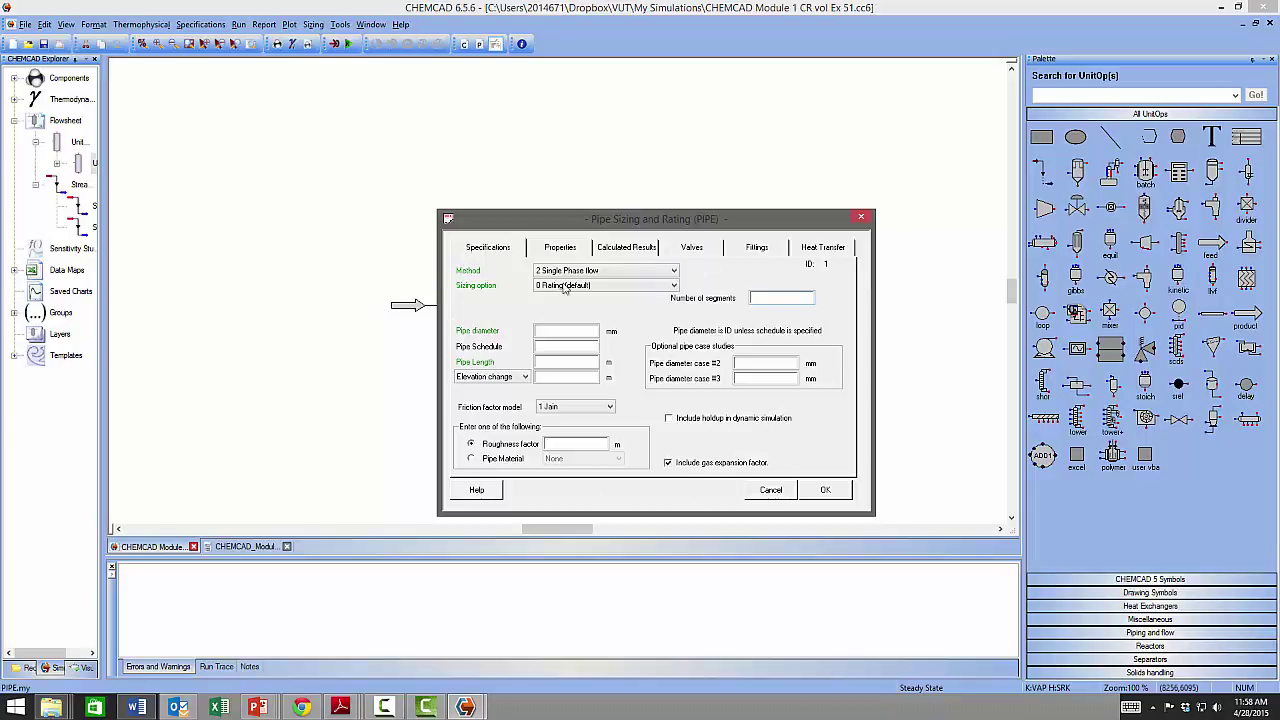
left_click(592, 272)
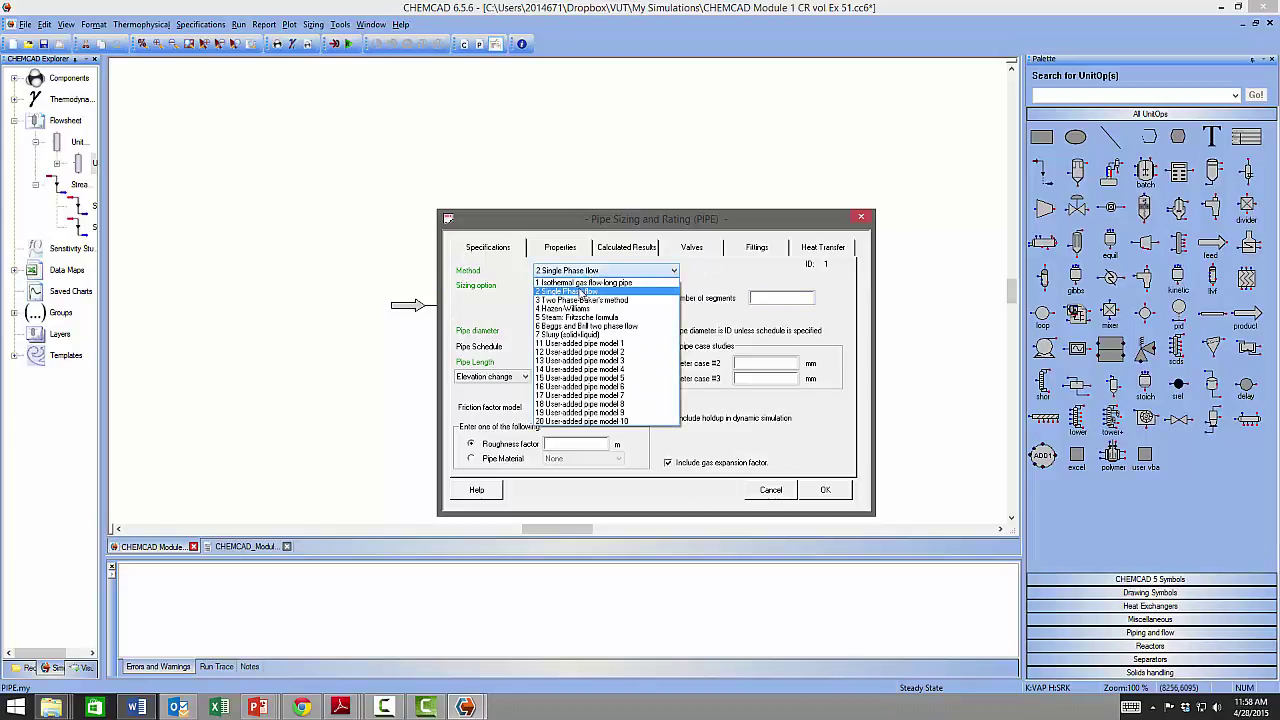
left_click(582, 292)
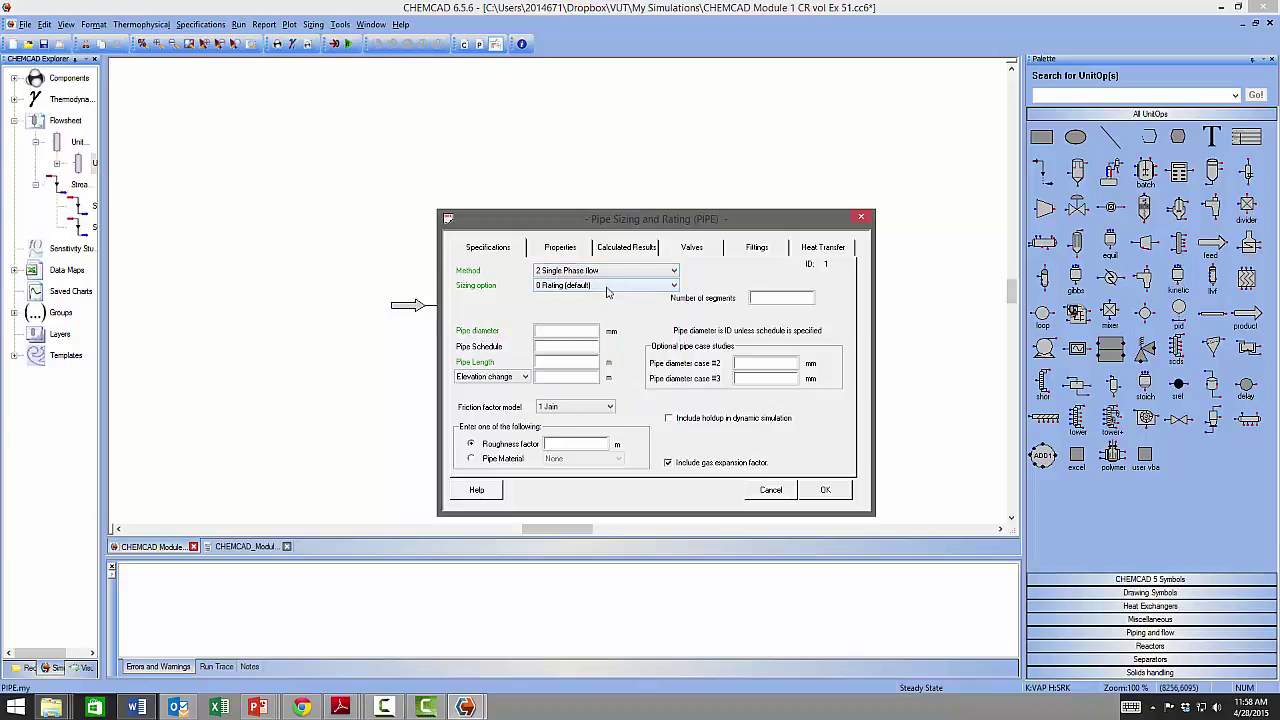
left_click(606, 289)
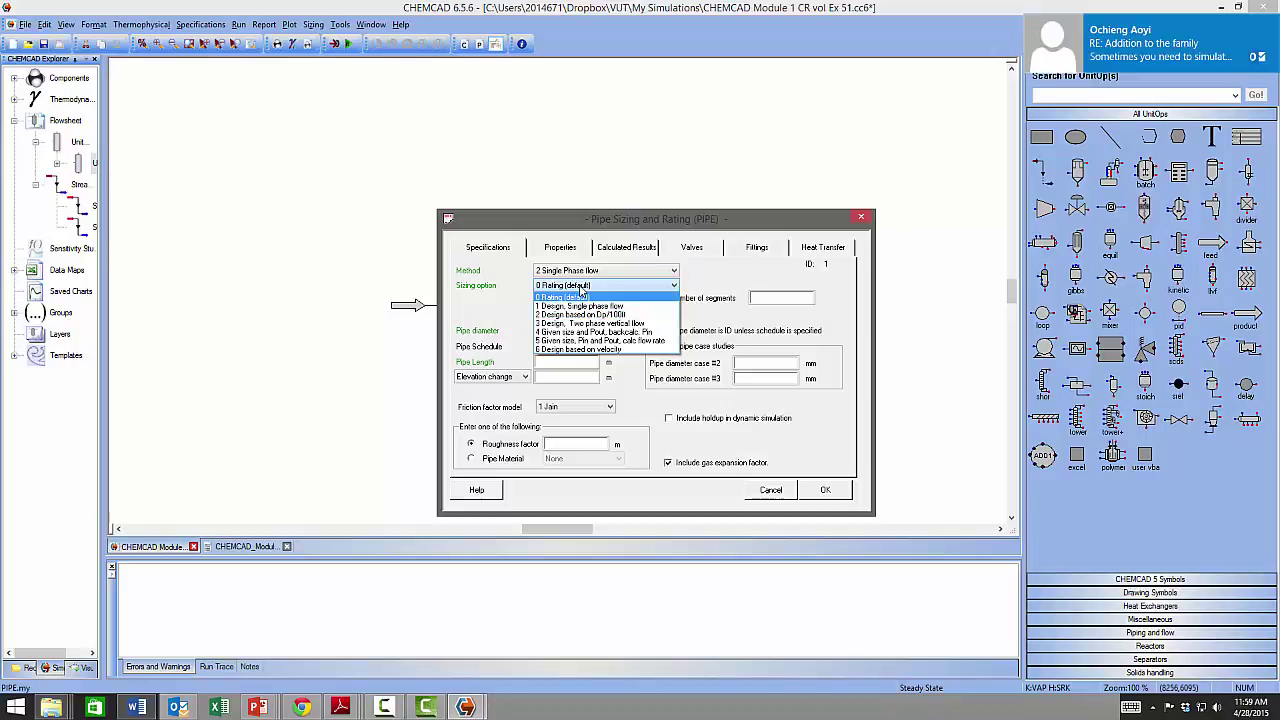
left_click(504, 298)
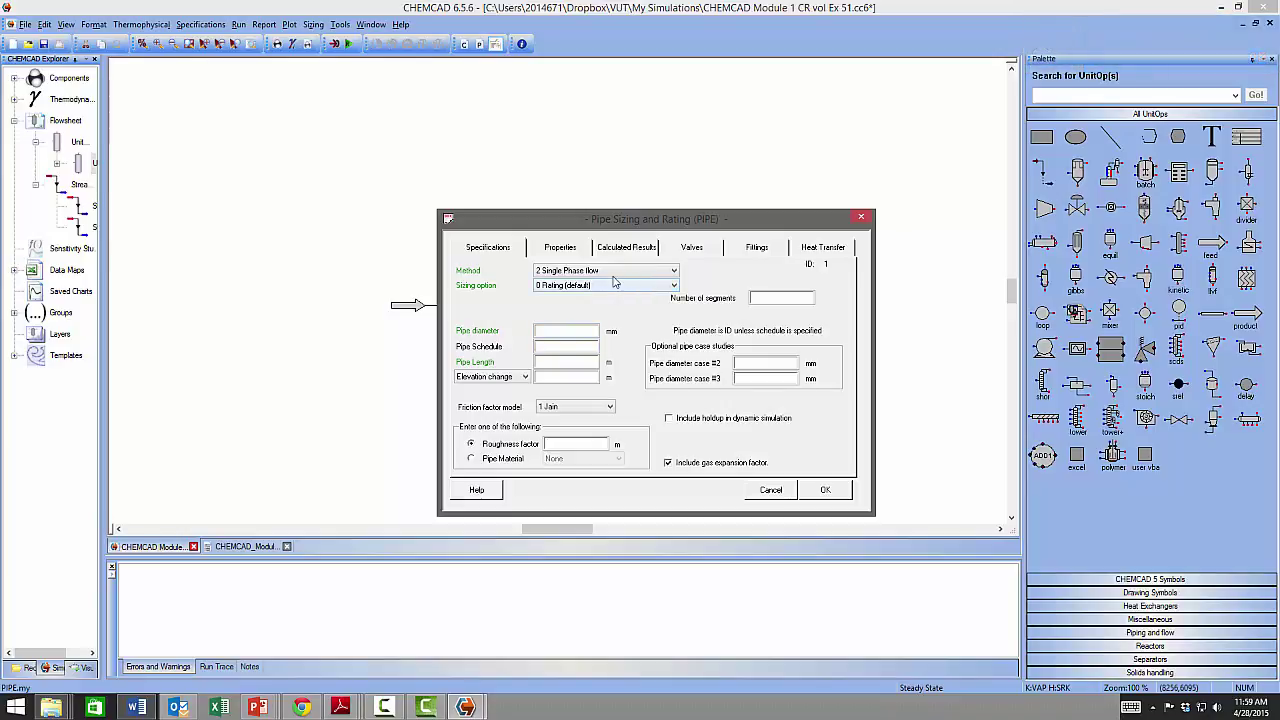
Step: Set the pipe diameter to 25 mm, the length to 120 m, and the pipe material to Commercial Steel
left_click(542, 331)
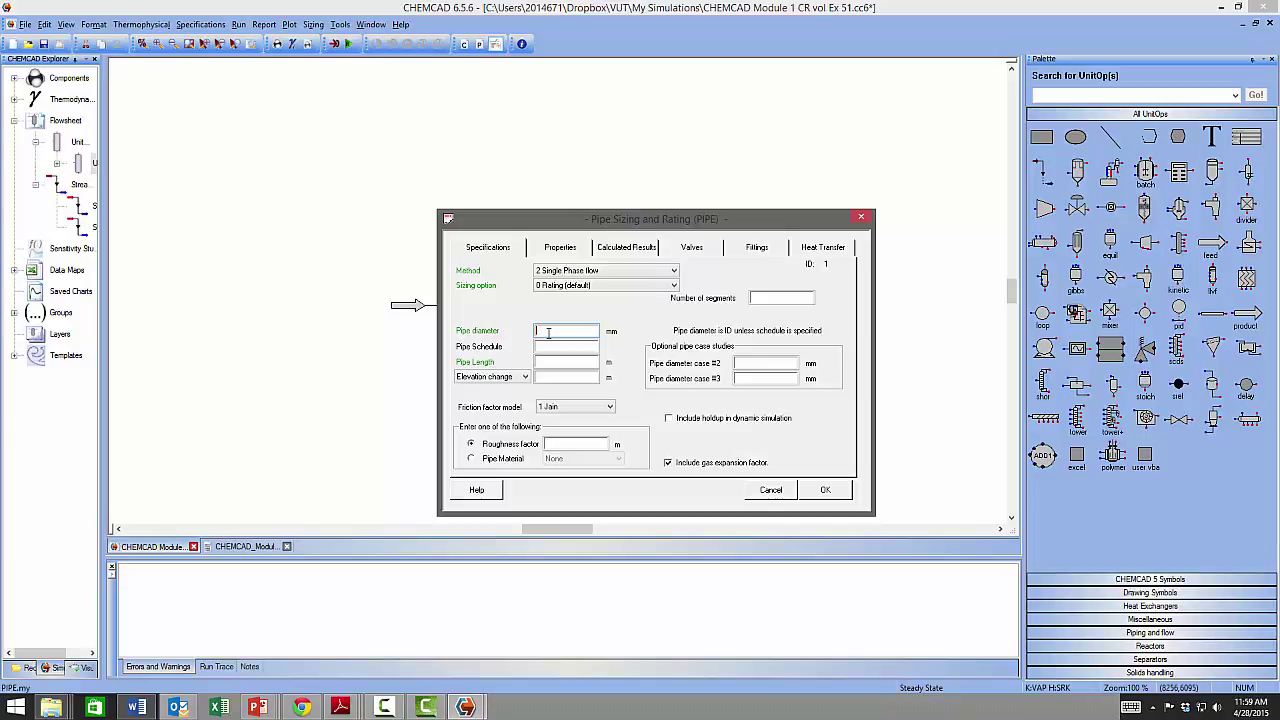
type("25")
left_click(575, 362)
type("120")
left_click(474, 460)
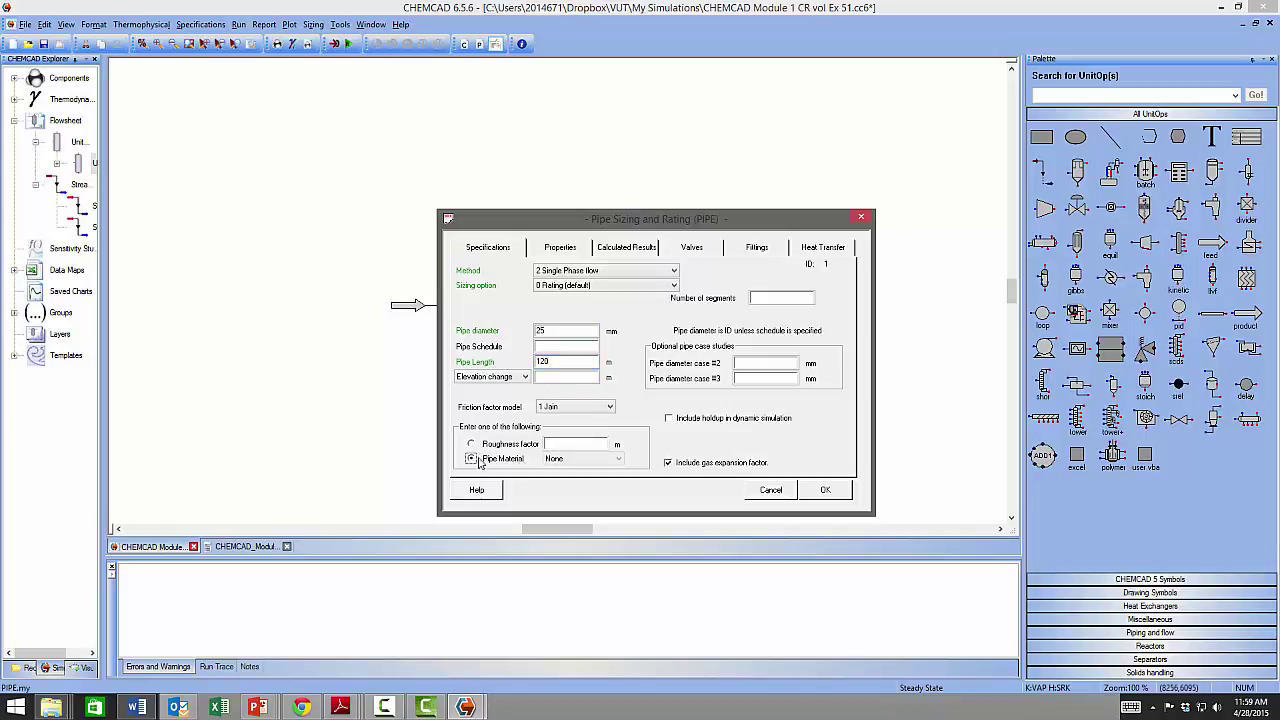
left_click(620, 459)
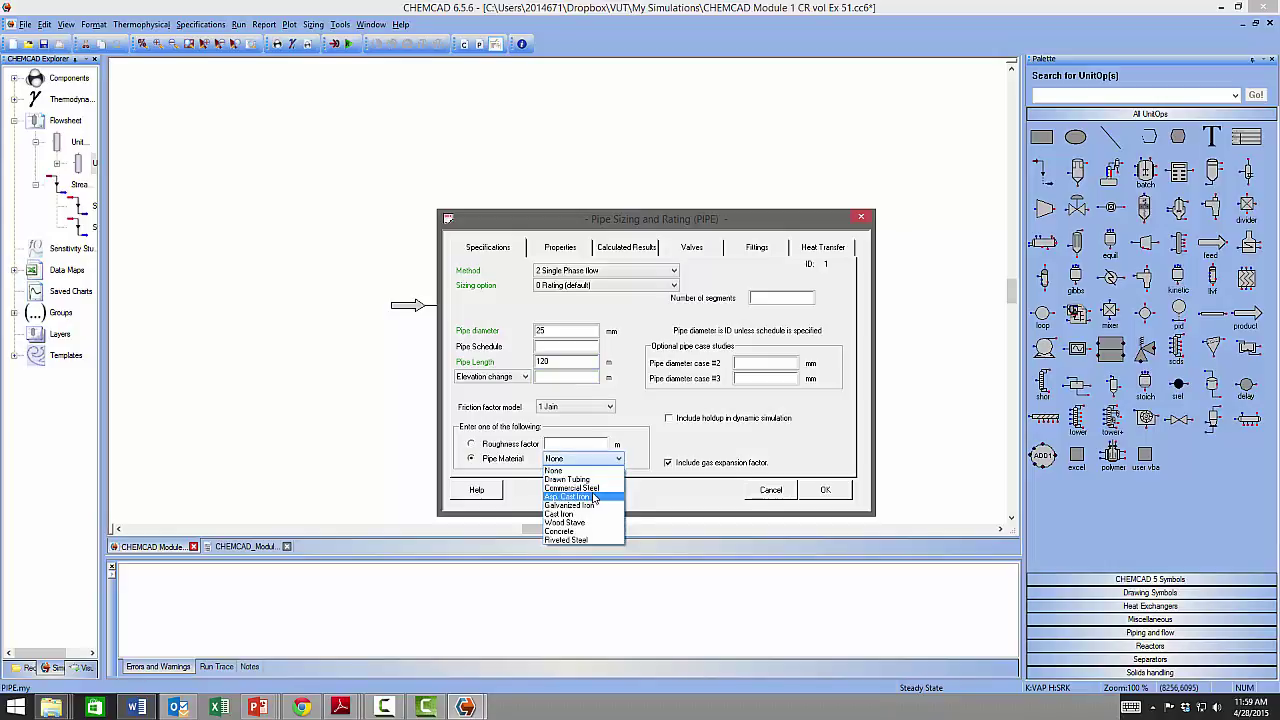
left_click(594, 488)
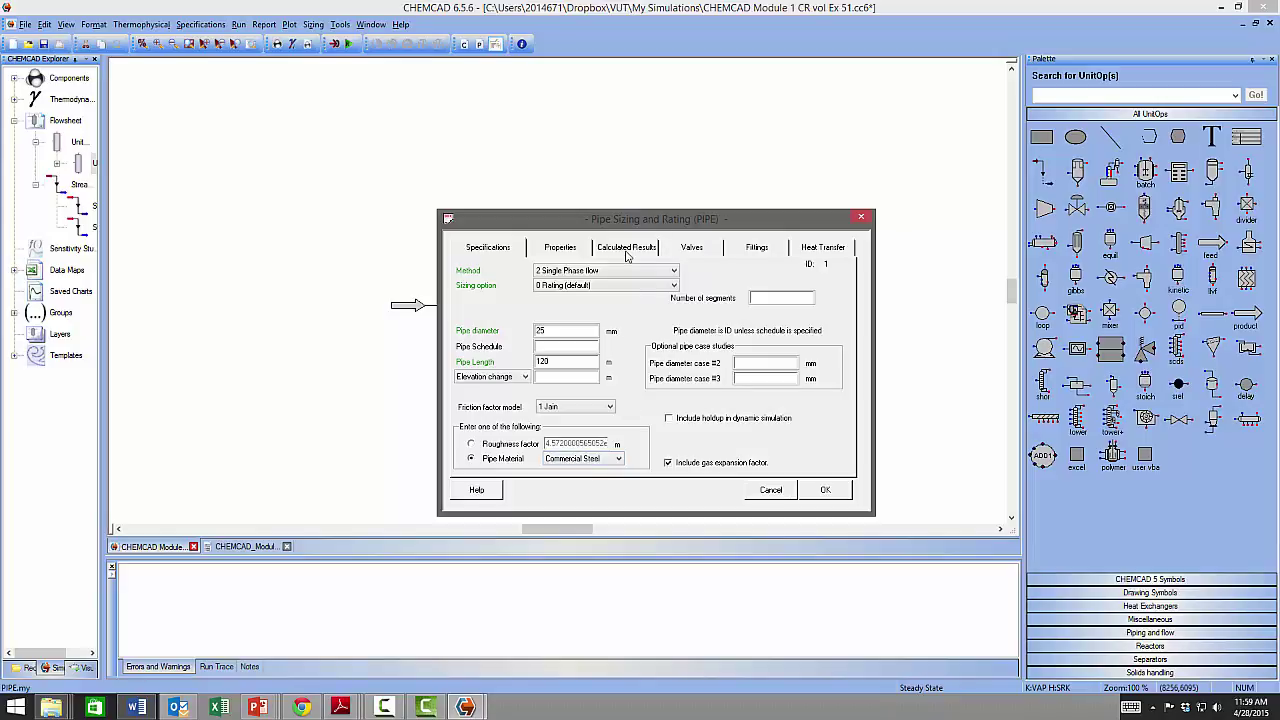
Step: Specify the pipe's flanged fittings: 4 standard 90-degree elbows, 1 45-degree T flow-through run and 1 45-degree T flow-through branch
left_click(568, 253)
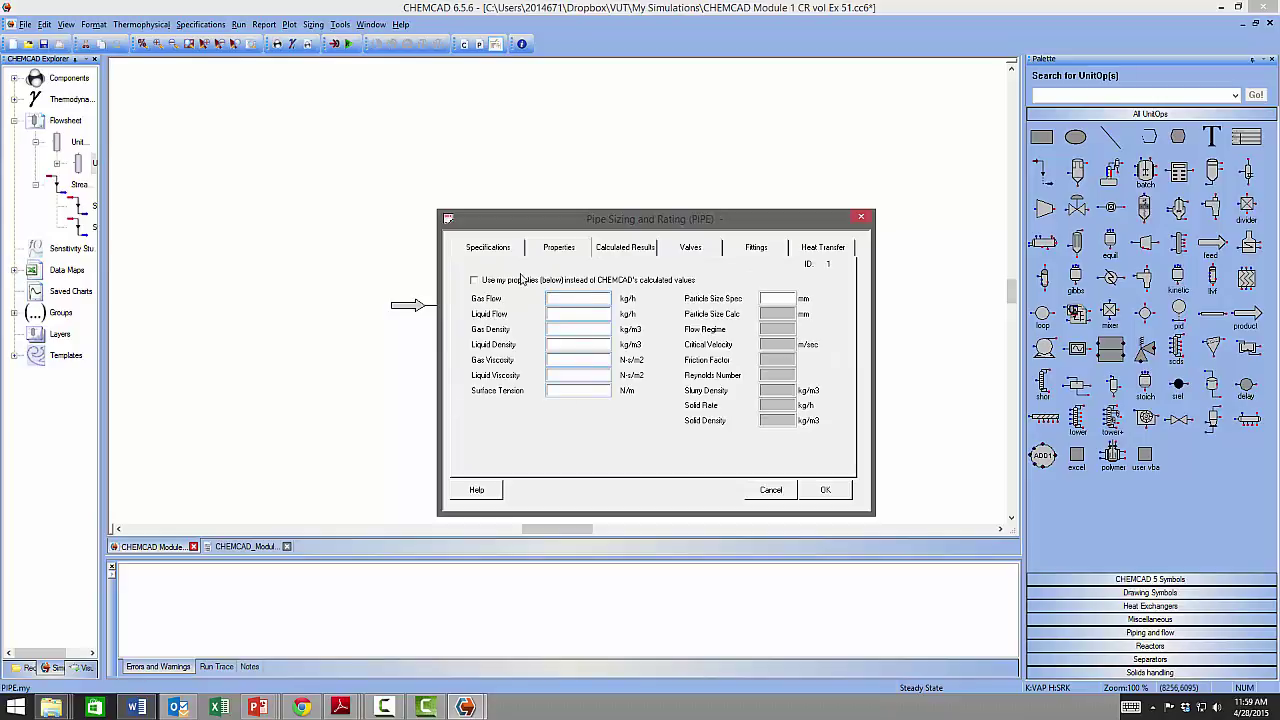
left_click(620, 250)
left_click(695, 250)
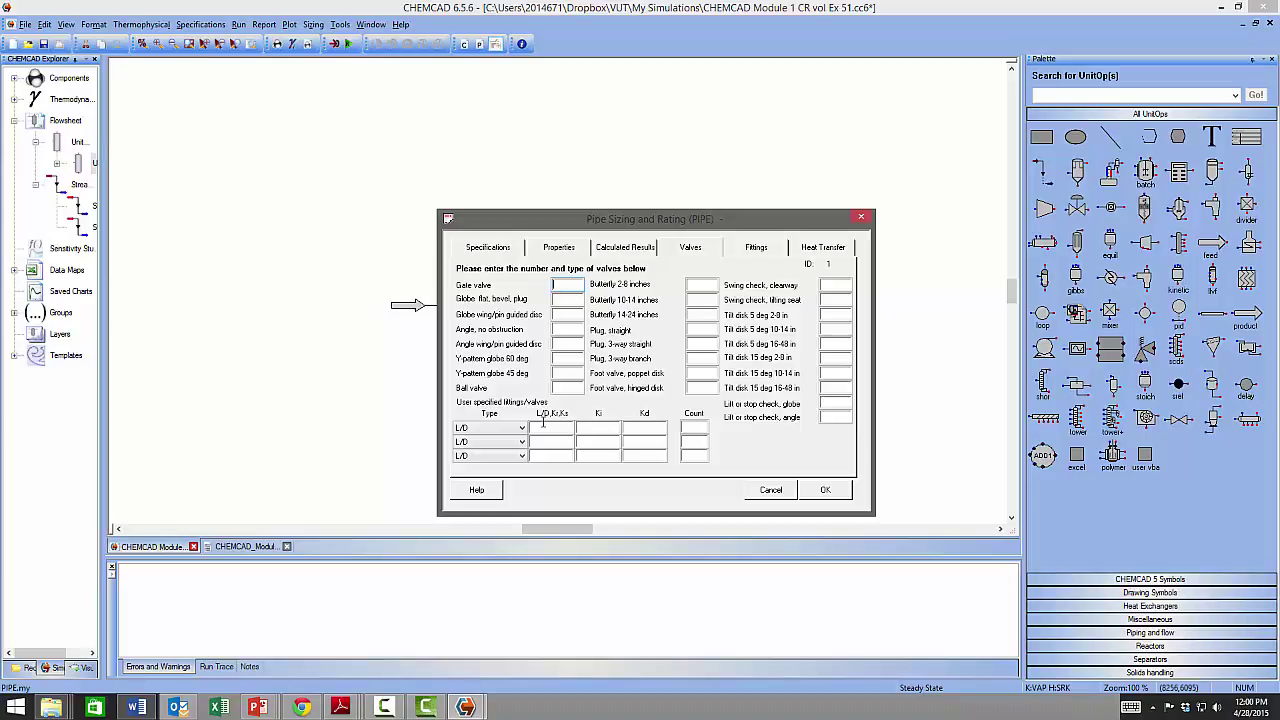
left_click(742, 251)
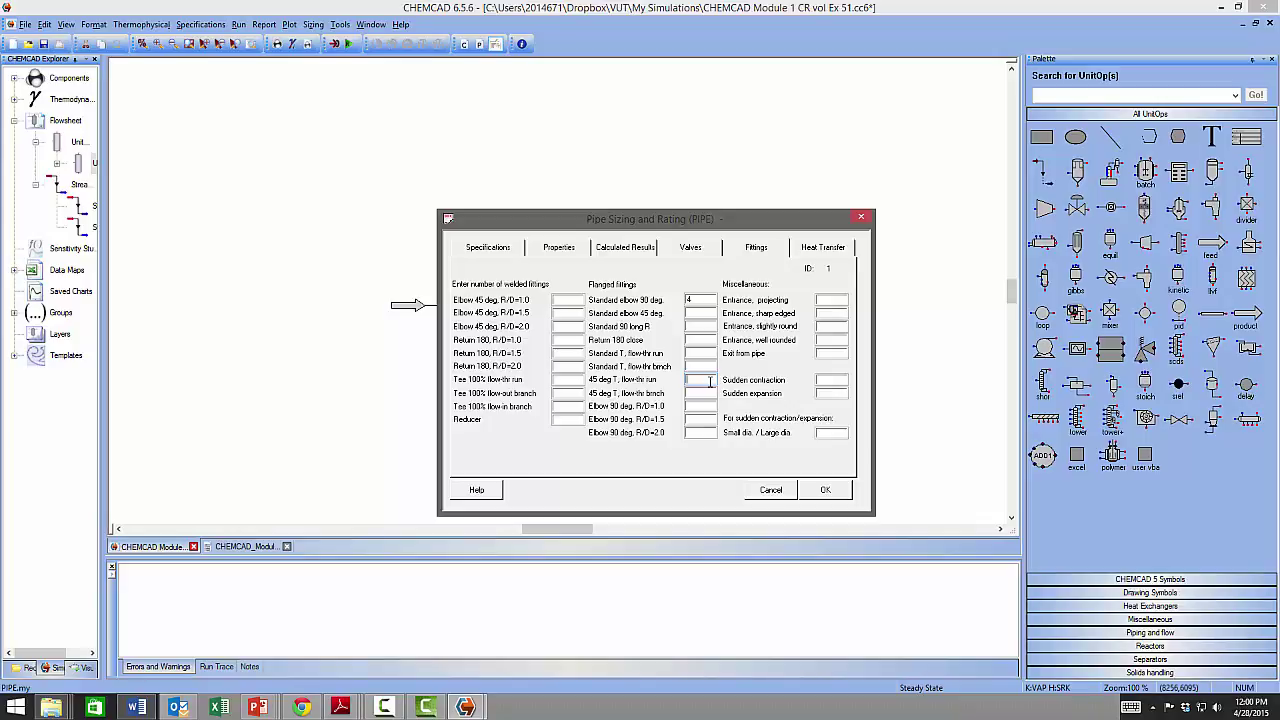
type("1")
left_click(700, 392)
type("1")
Step: Add two user-specified valves with L/D values of 300 and 200, count 1 each, and accept the pipe specifications
left_click(698, 251)
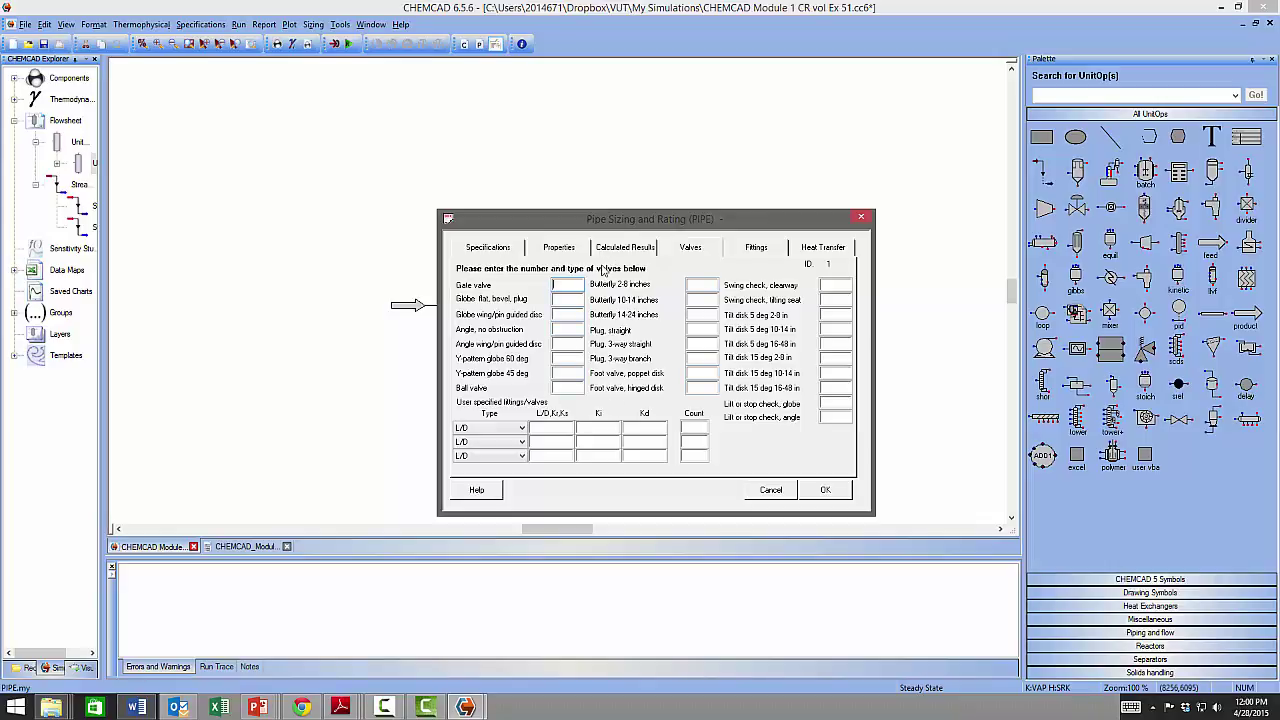
left_click(561, 283)
left_click(824, 492)
left_click(542, 427)
type("300")
left_click(693, 427)
type("1")
left_click(548, 443)
type("200")
left_click(508, 252)
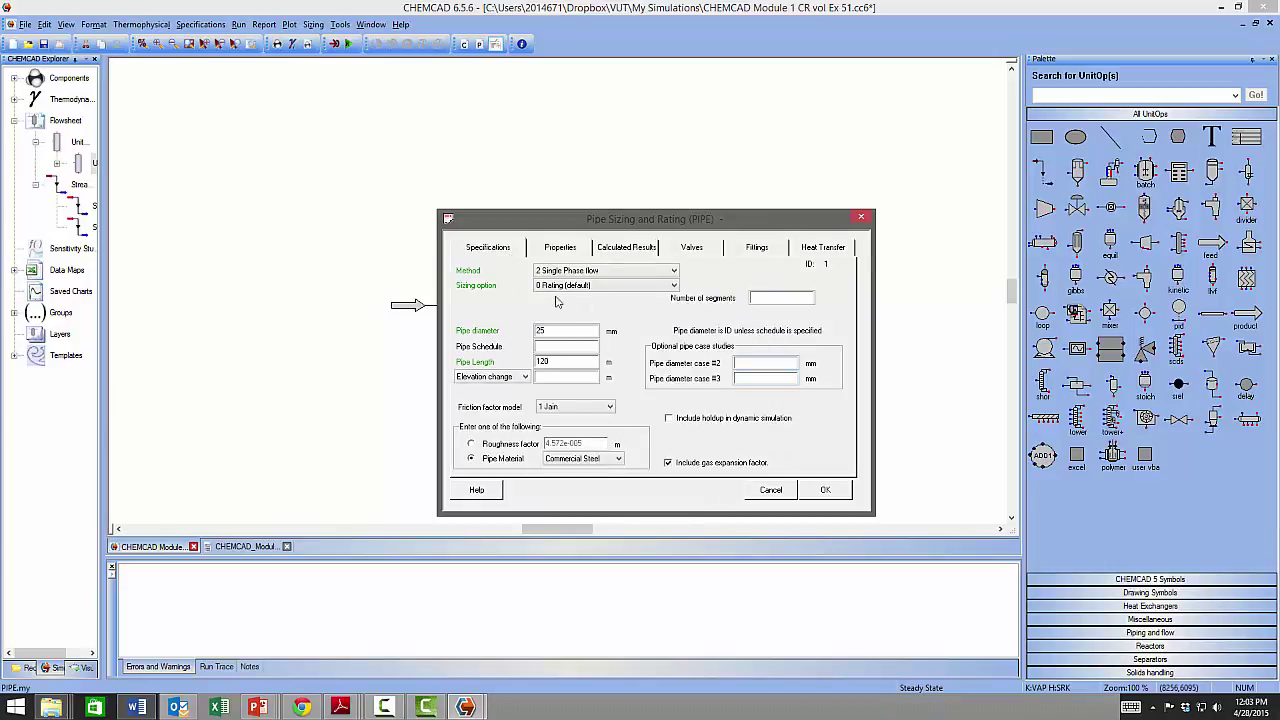
left_click(825, 490)
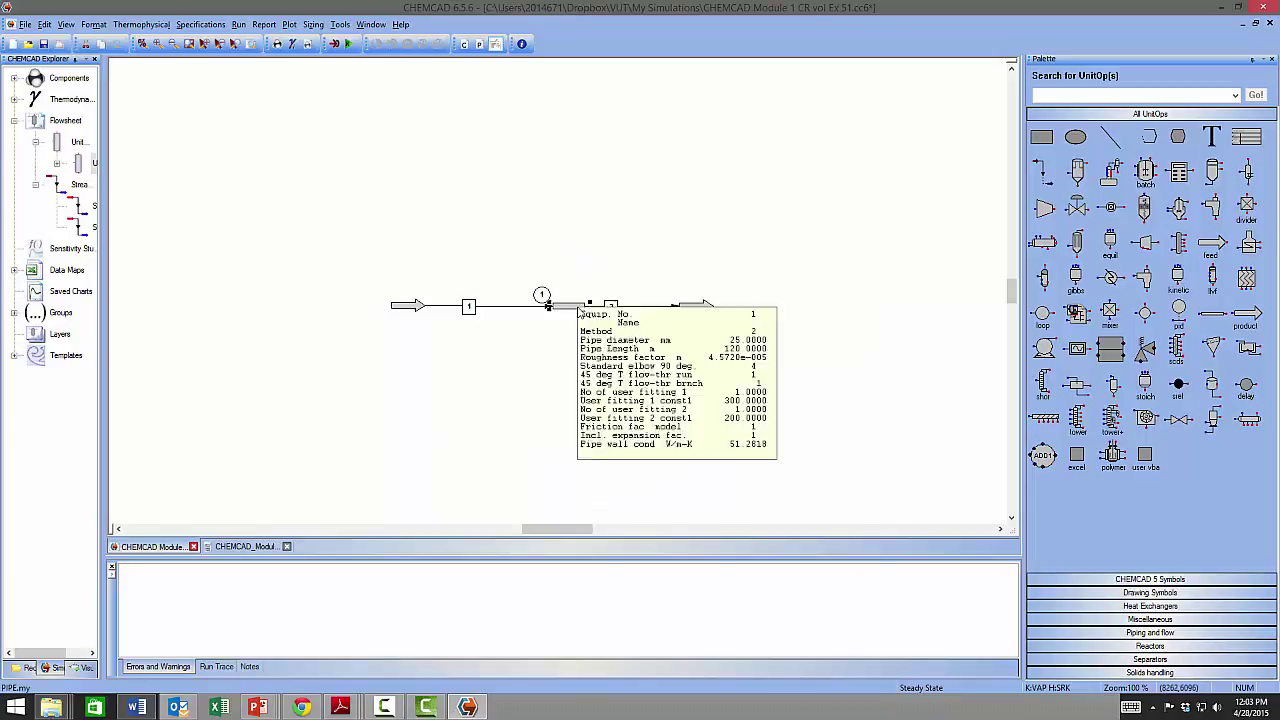
Step: Run the pipe unit on its own and dismiss the resulting message
right_click(592, 307)
left_click(630, 316)
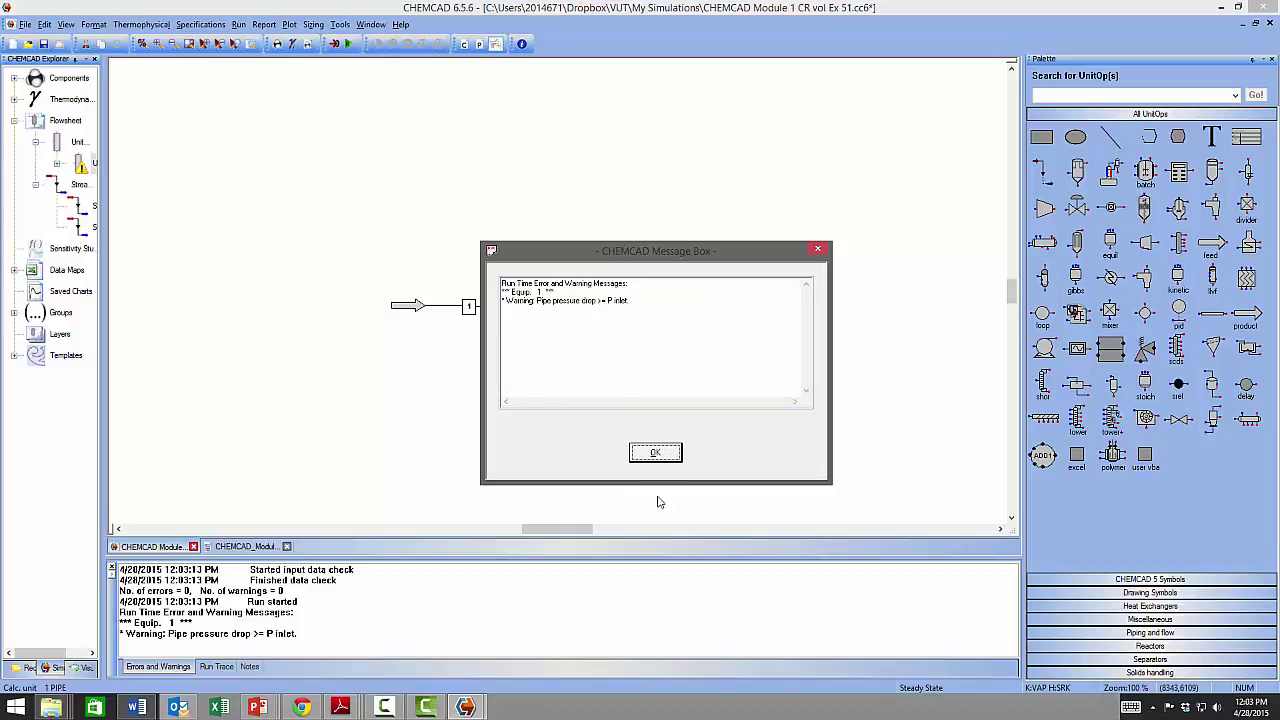
left_click(656, 454)
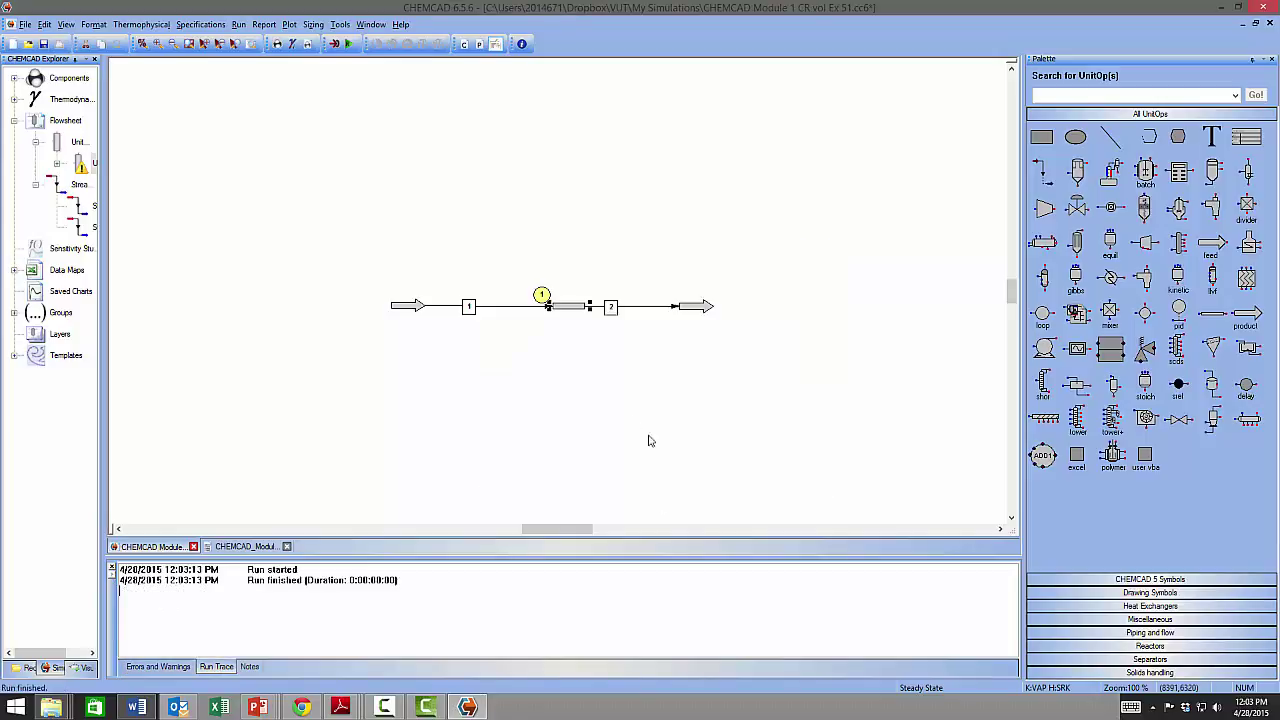
Step: Set the feed stream pressure to 5 bar, flash the stream, and accept the change
left_click(437, 312)
double_click(437, 312)
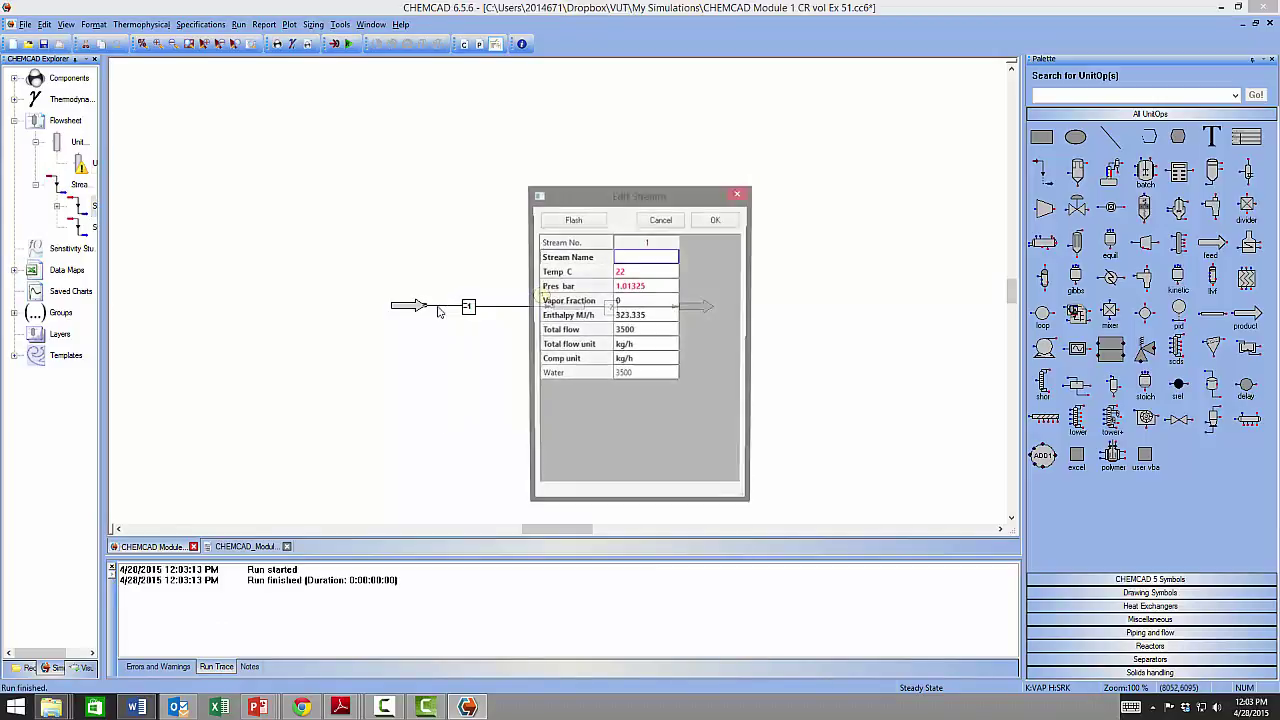
left_click(637, 289)
type("5")
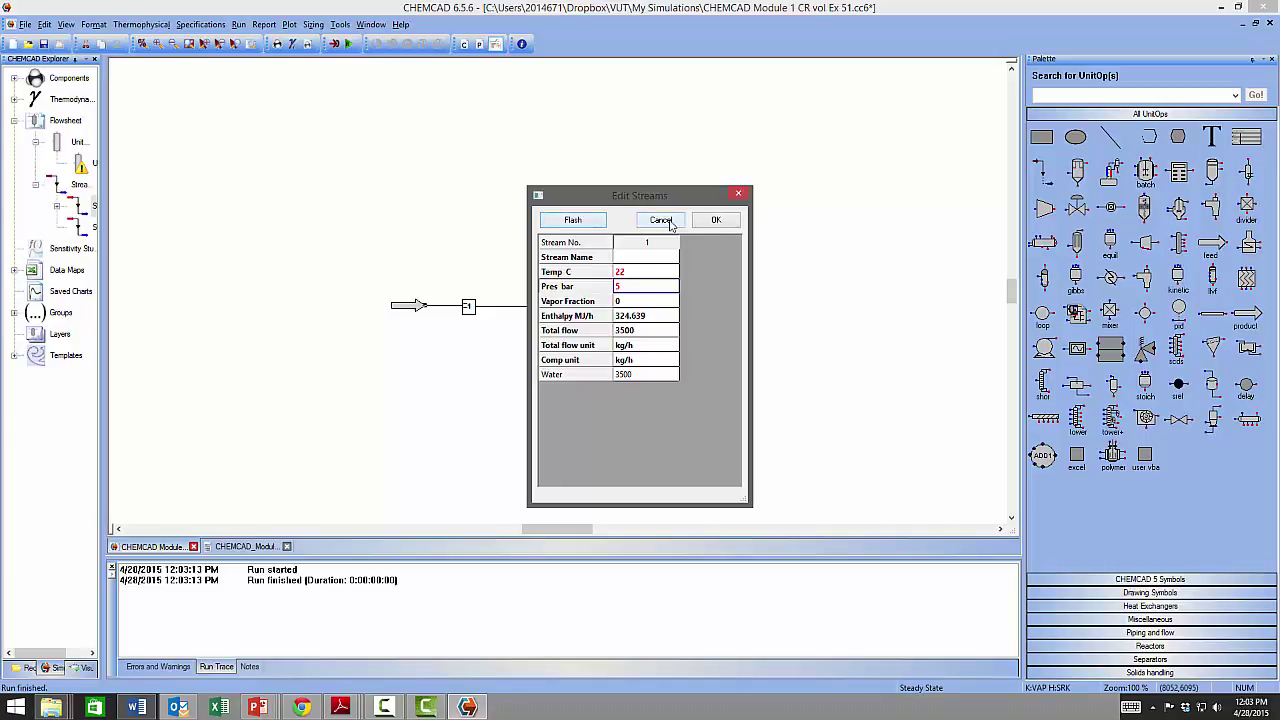
left_click(718, 224)
Step: Run the pipe unit on its own again with the updated feed pressure
right_click(577, 307)
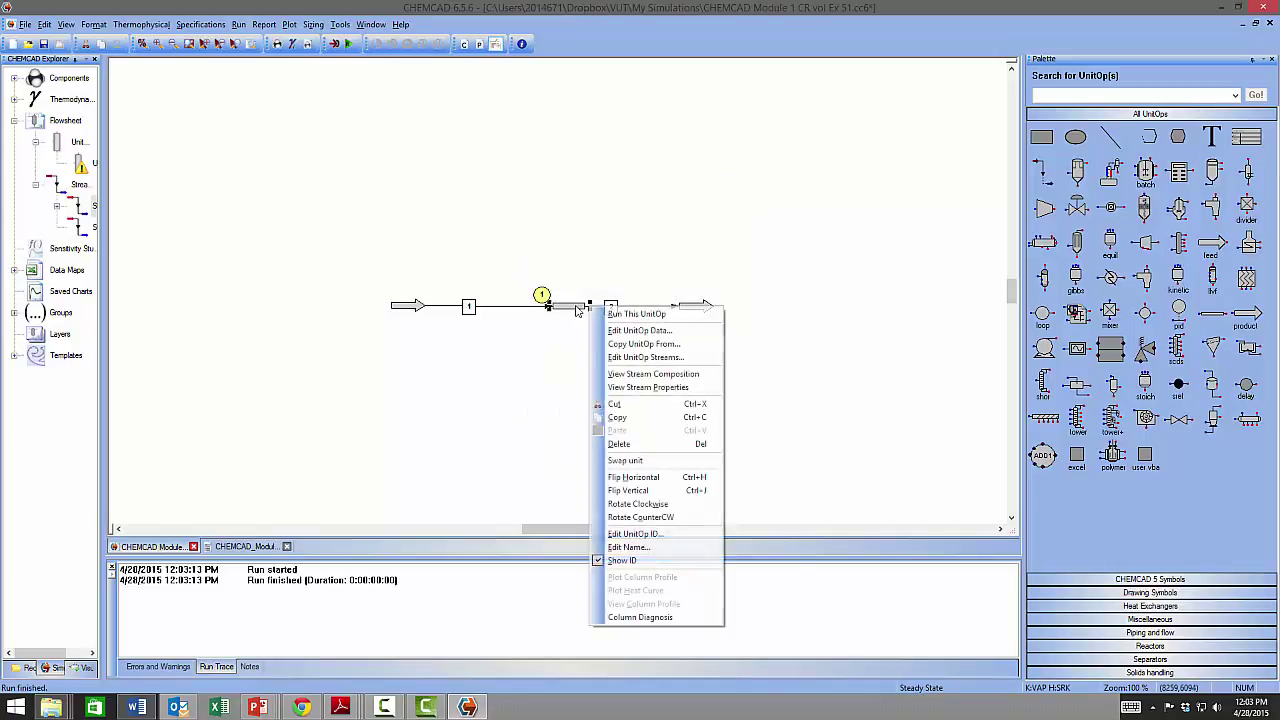
left_click(631, 318)
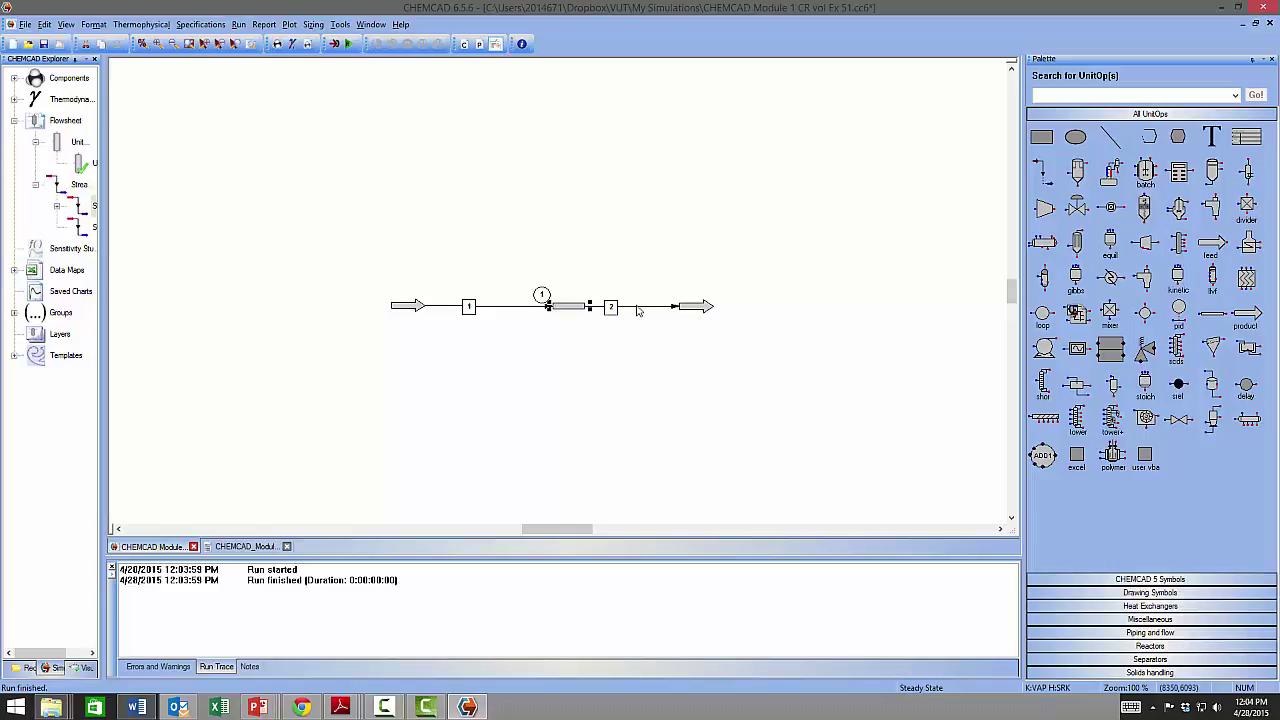
Step: Review the pipe unit's specifications without changing them and examine its calculated results summary on the flowsheet
mouse_move(637, 309)
mouse_move(571, 314)
mouse_move(632, 312)
double_click(577, 313)
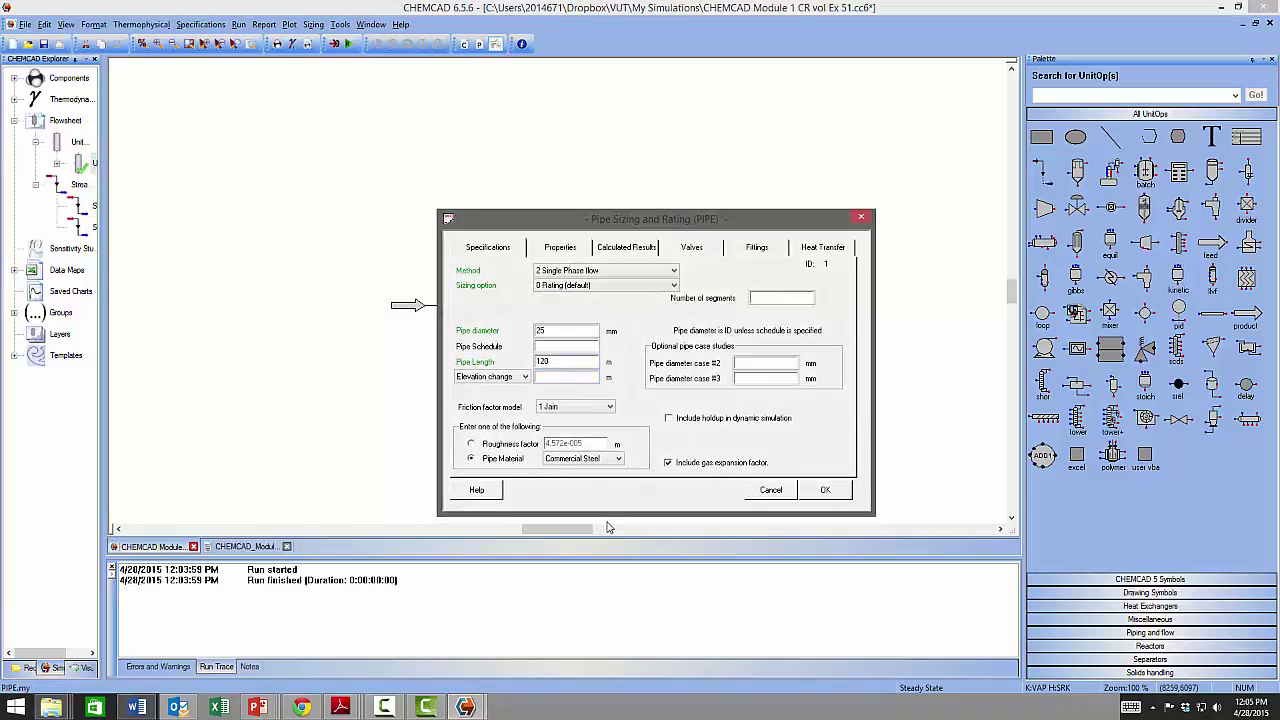
left_click(824, 492)
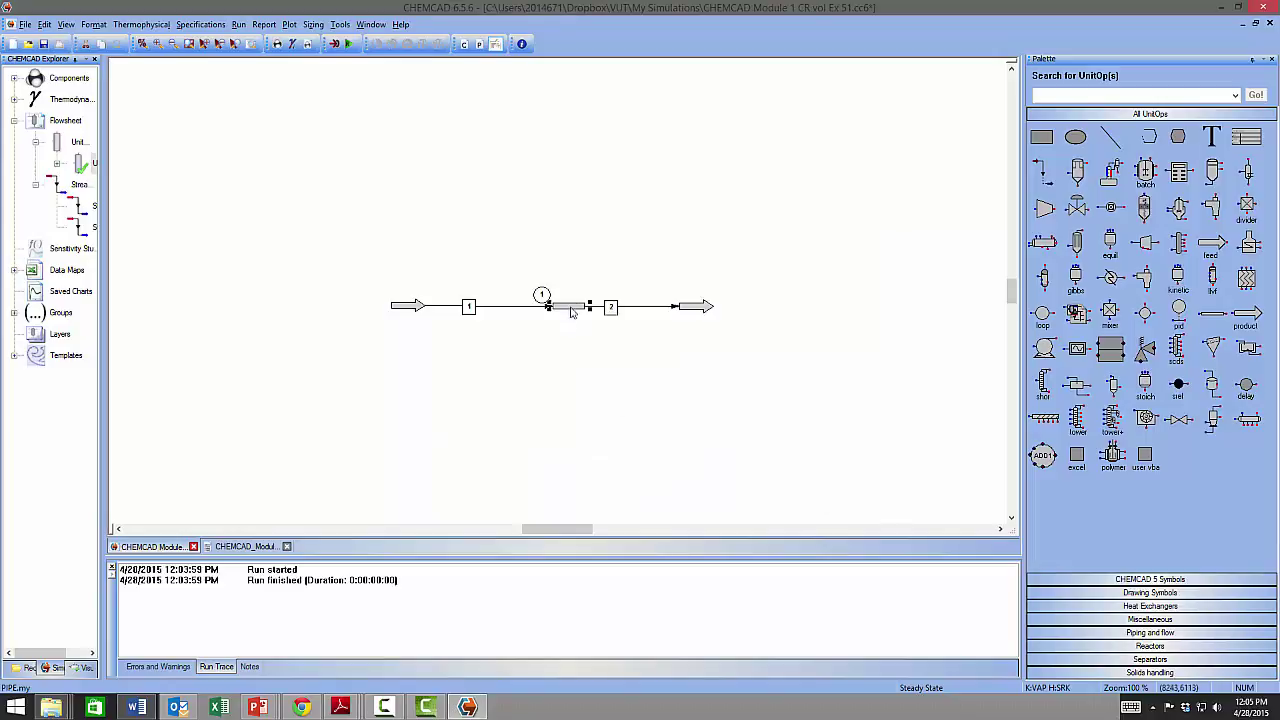
mouse_move(566, 315)
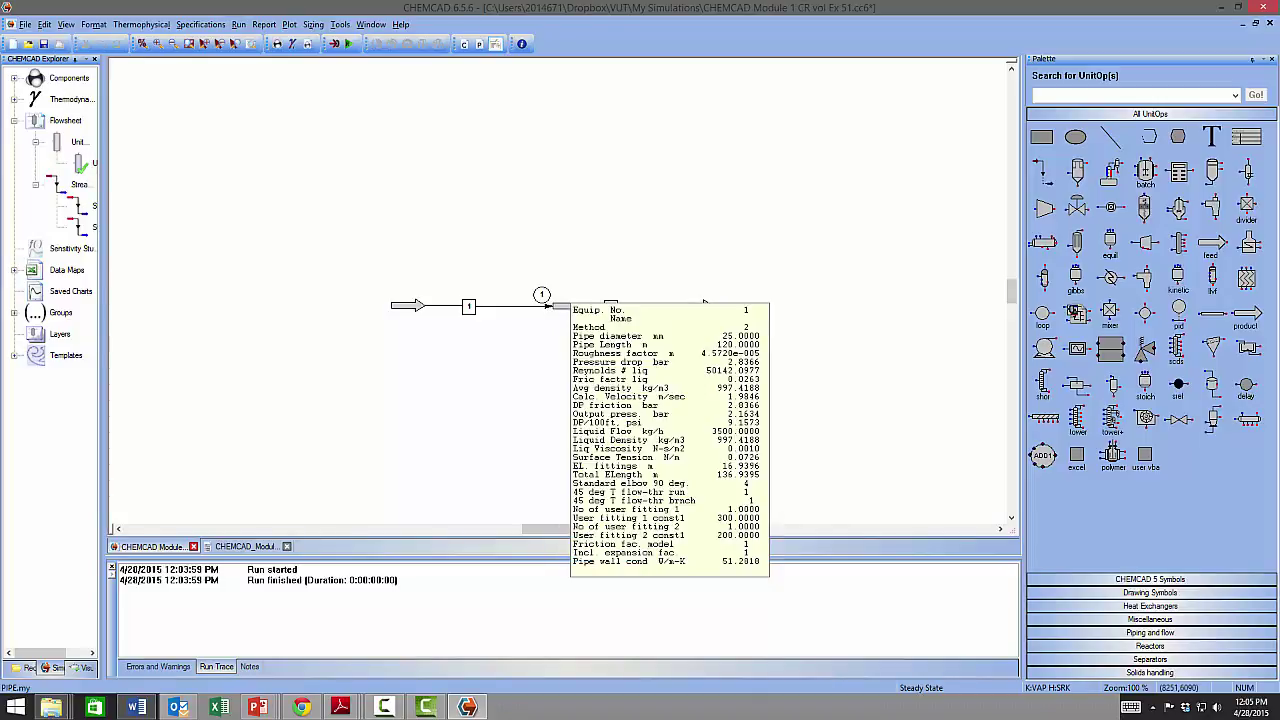
right_click(549, 305)
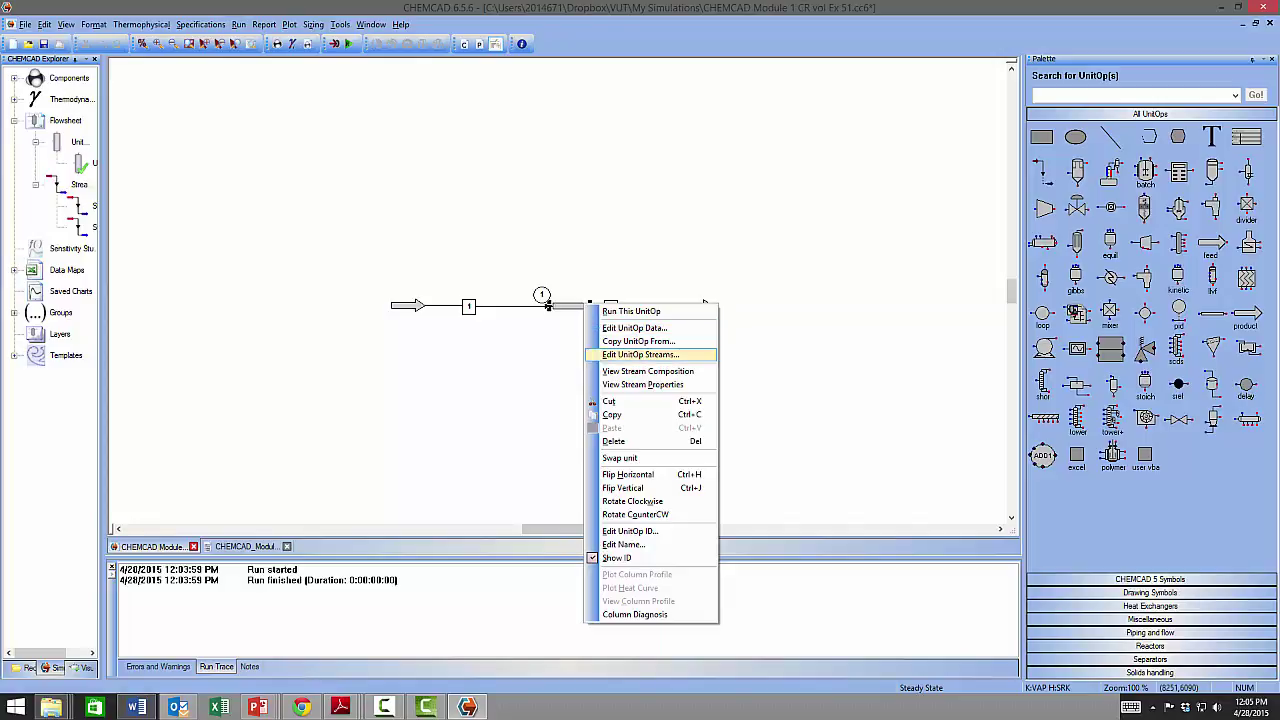
left_click(474, 329)
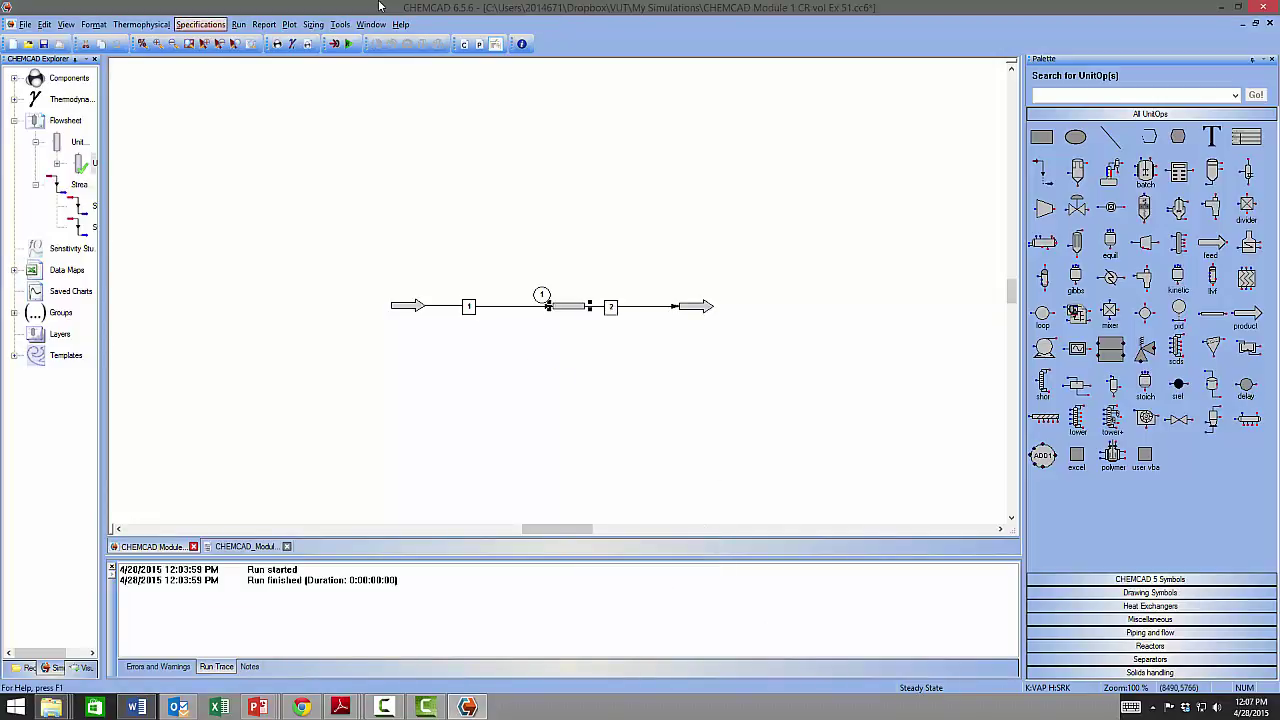
Step: Generate the UnitOps report for the selected pipe unit
key("Right")
key("Right")
key("Down")
key("Down")
key("Down")
key("Down")
key("Down")
key("Down")
key("Down")
key("Right")
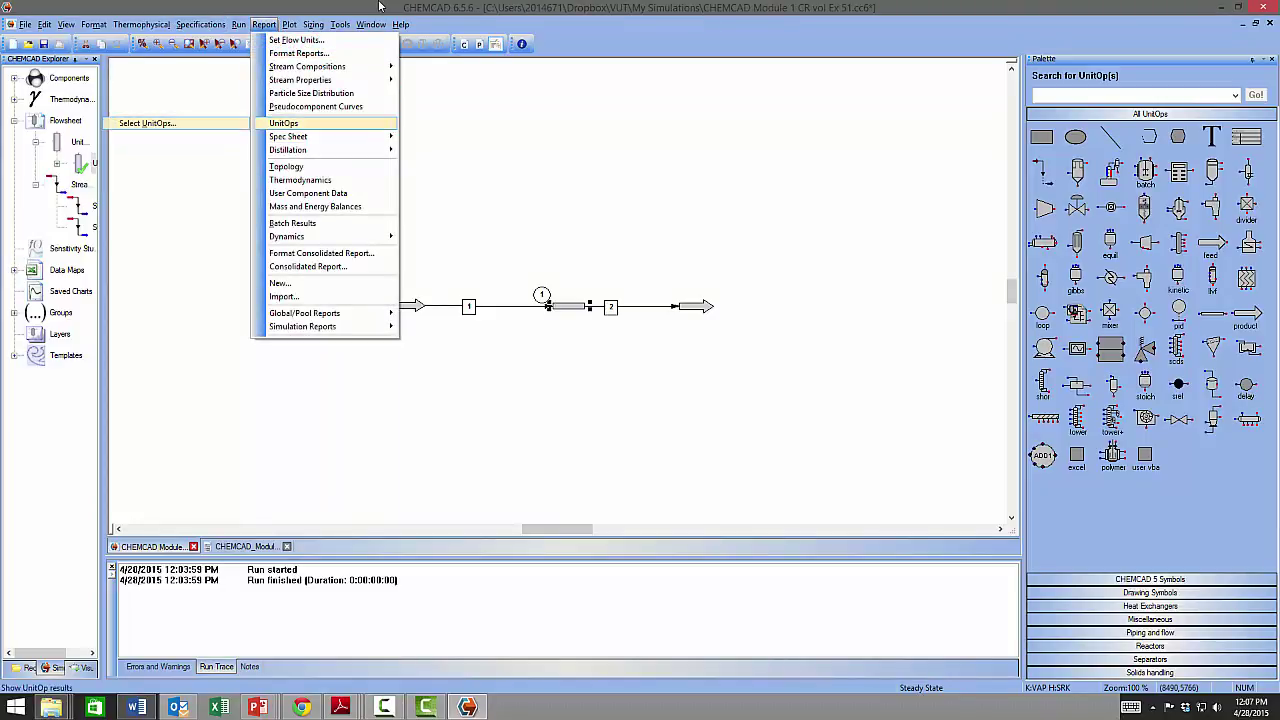
key("Return")
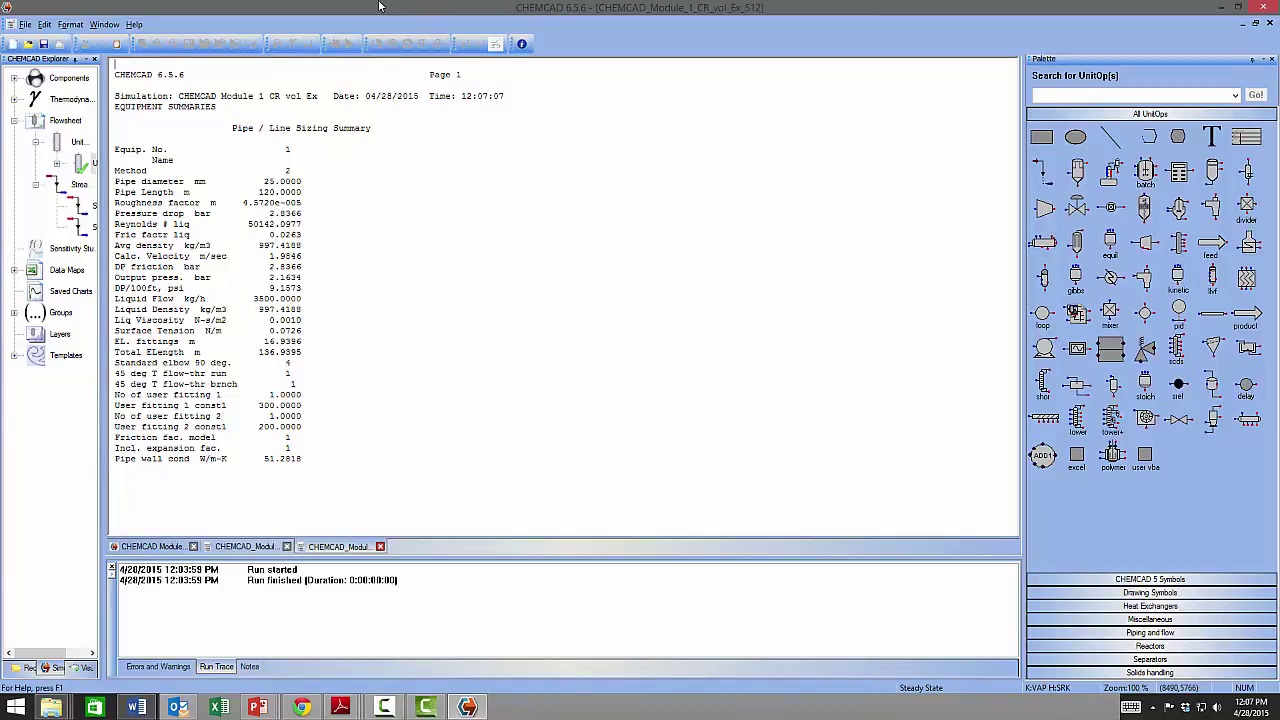
Step: Highlight the liquid friction factor line in the pipe sizing summary to examine its value
key("ctrl+shift+Right")
key("ctrl+shift+Right")
key("ctrl+shift+Right")
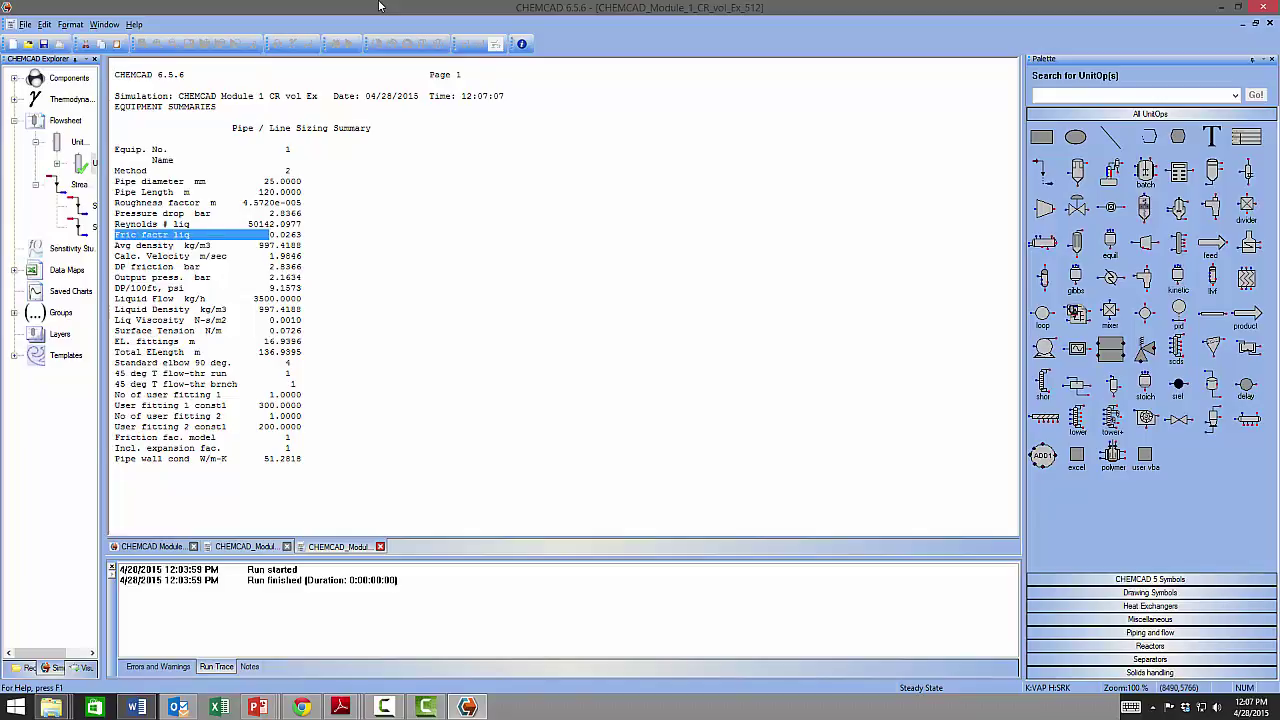
key("ctrl+shift+Right")
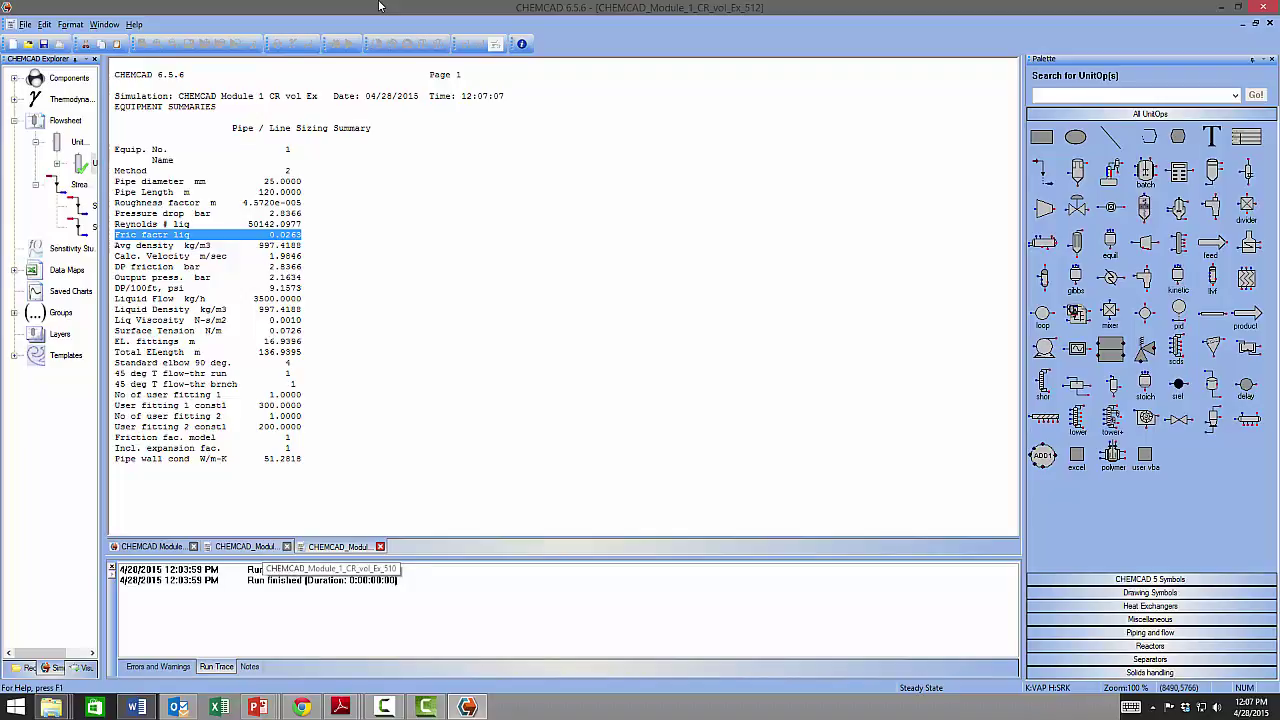
Step: Look at the stream 1 properties report and return to the flowsheet
key("ctrl+Tab")
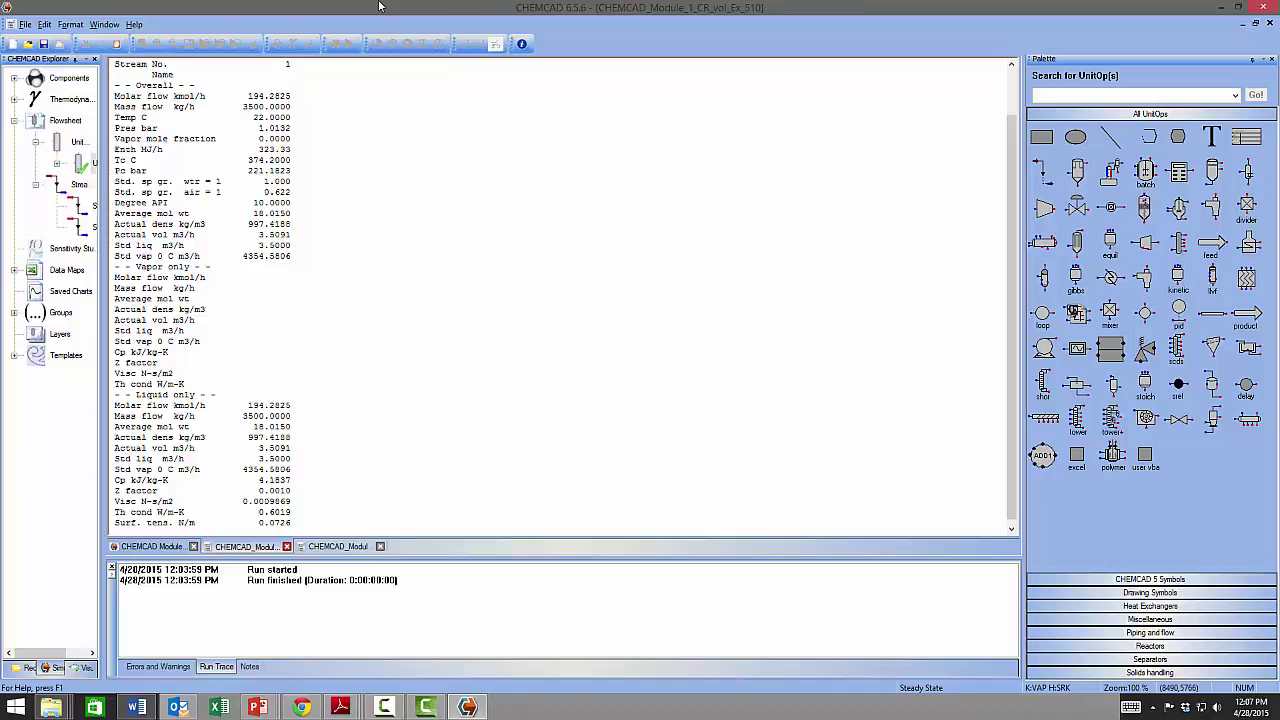
key("ctrl+Tab")
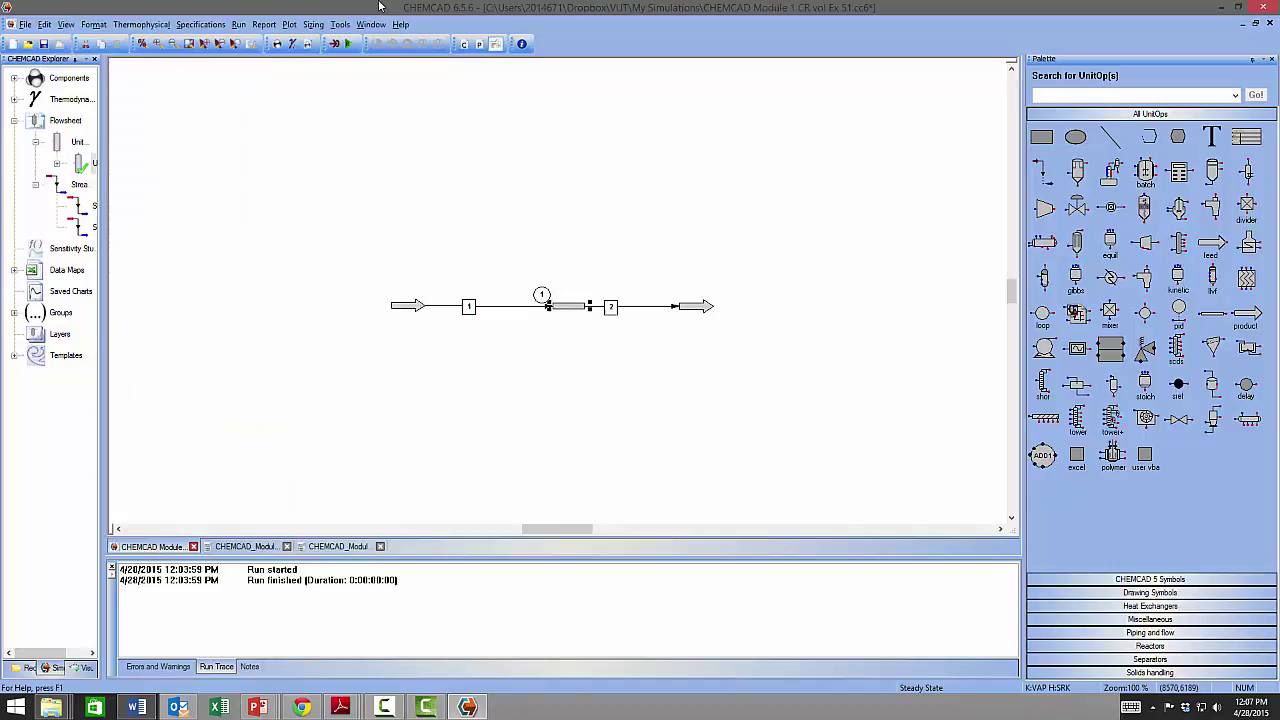